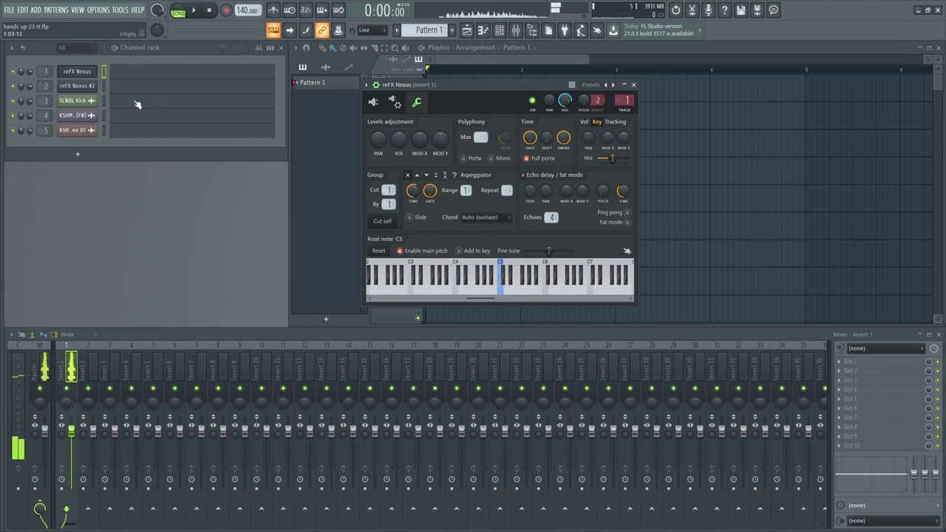
- Audition the reFX Nexus #2, SCNDL Kick, KSHMR Tight Snare 18 and KSHMR Hi Hats Open 07 channels one after another
click(73, 88)
click(462, 112)
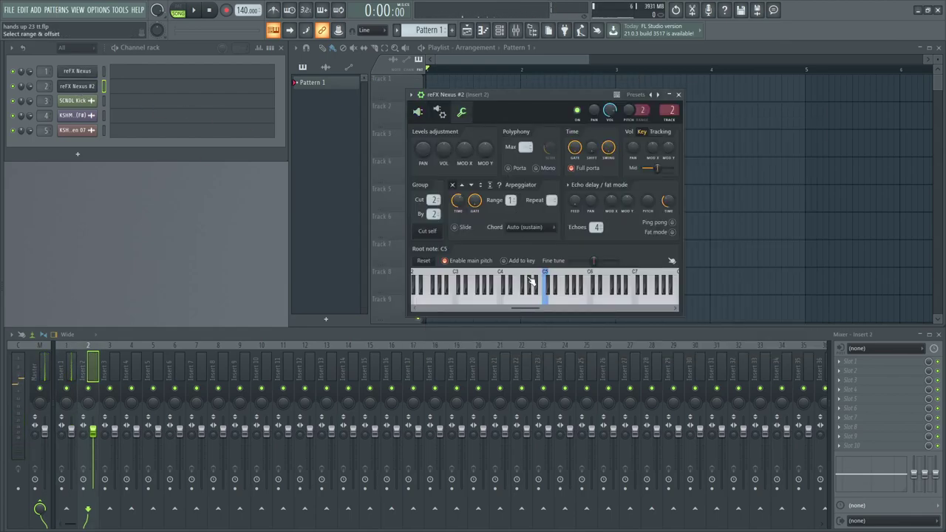
click(574, 299)
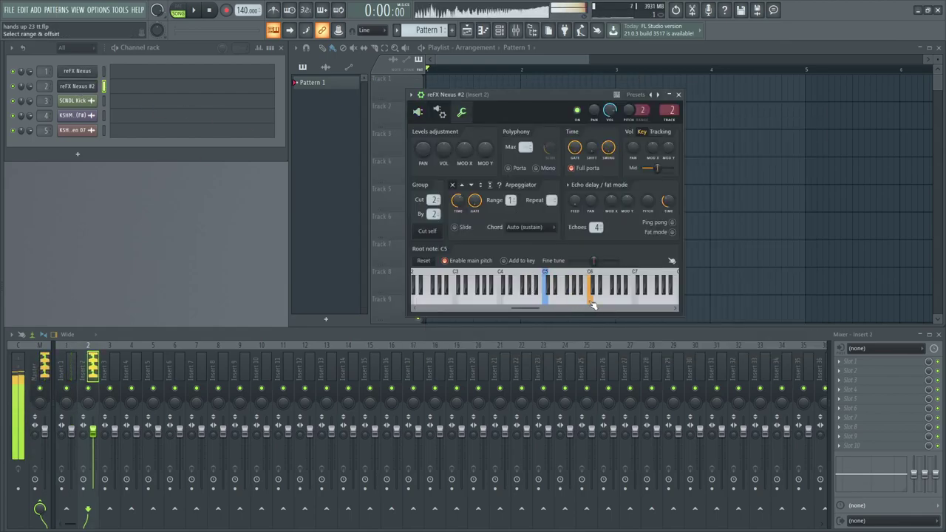
click(76, 102)
click(210, 344)
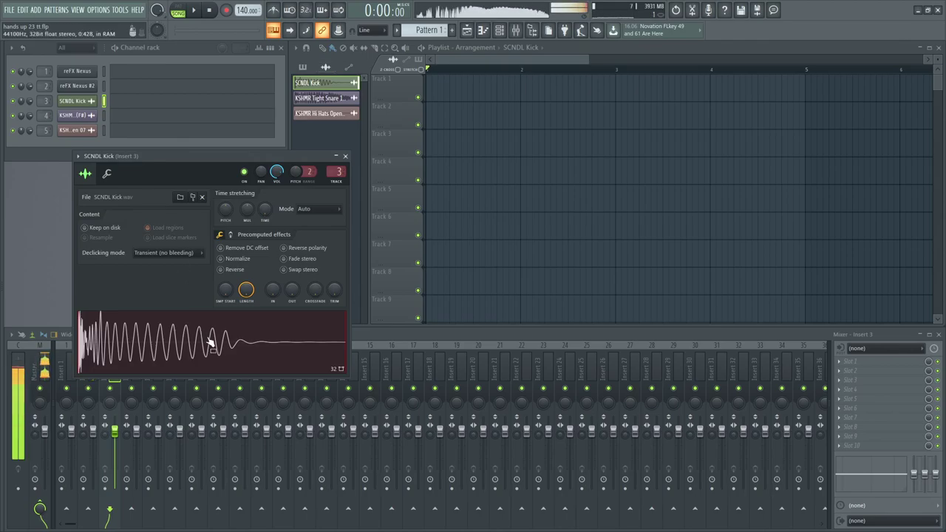
click(83, 117)
click(254, 368)
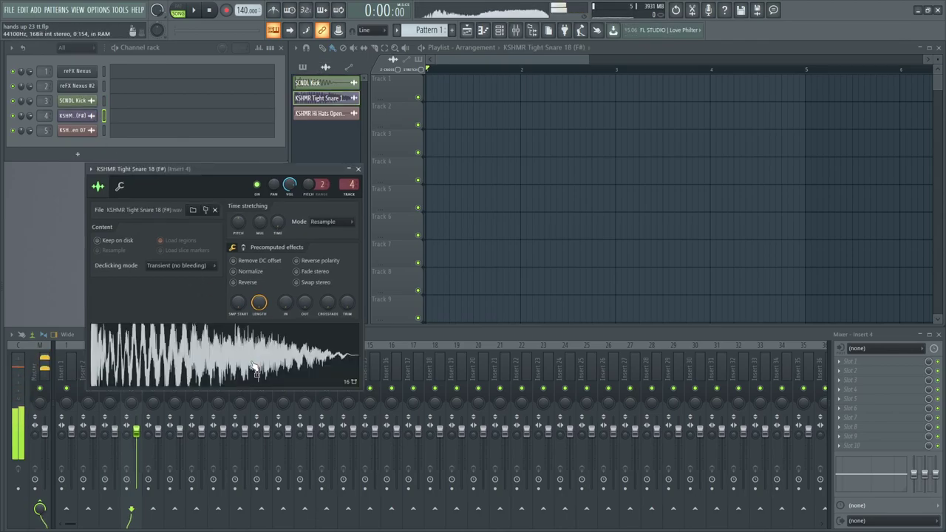
click(87, 130)
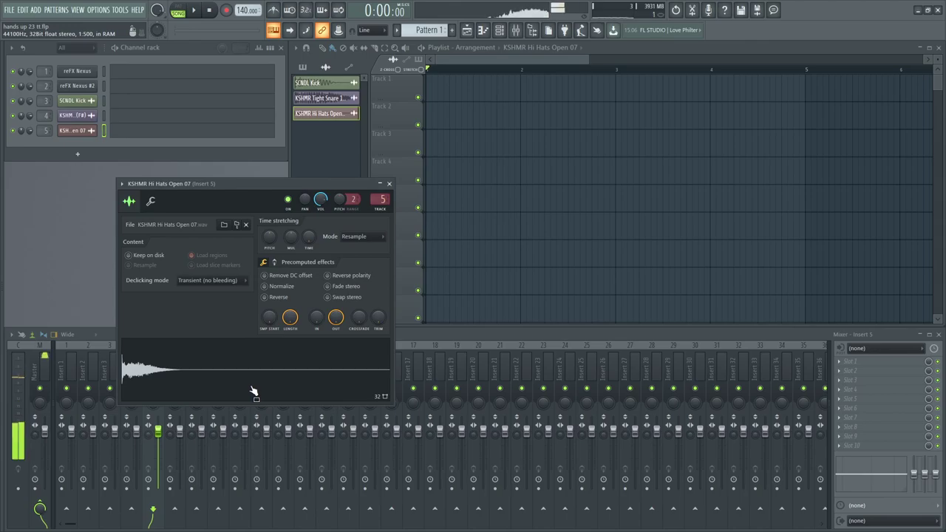
click(390, 184)
- In the reFX Nexus piano roll, enter a bass line of four off-beat G3 notes in bar 1 and four off-beat D3 notes in bar 2
click(157, 71)
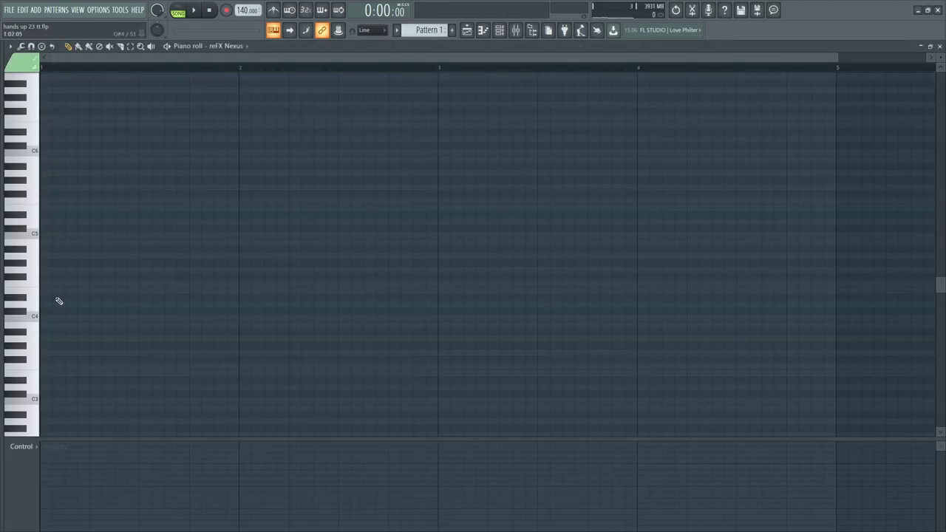
click(66, 352)
click(116, 352)
click(165, 352)
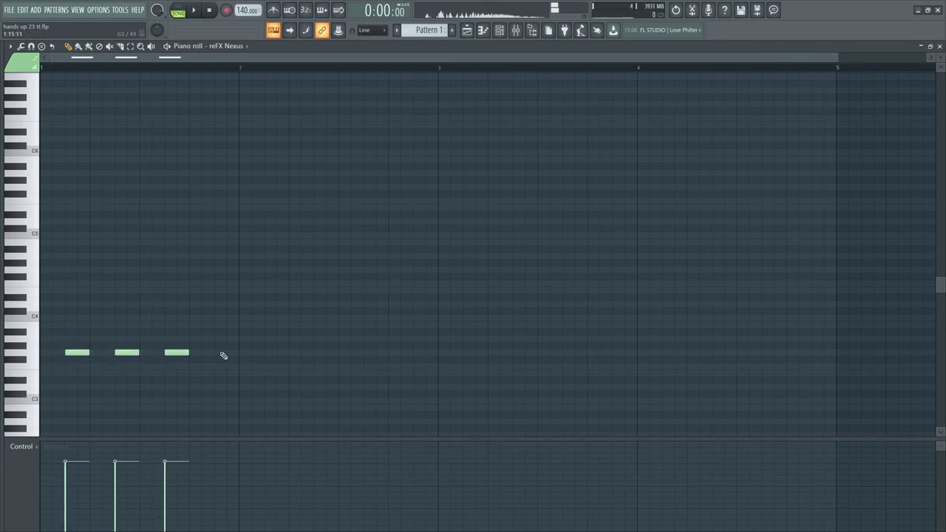
click(266, 386)
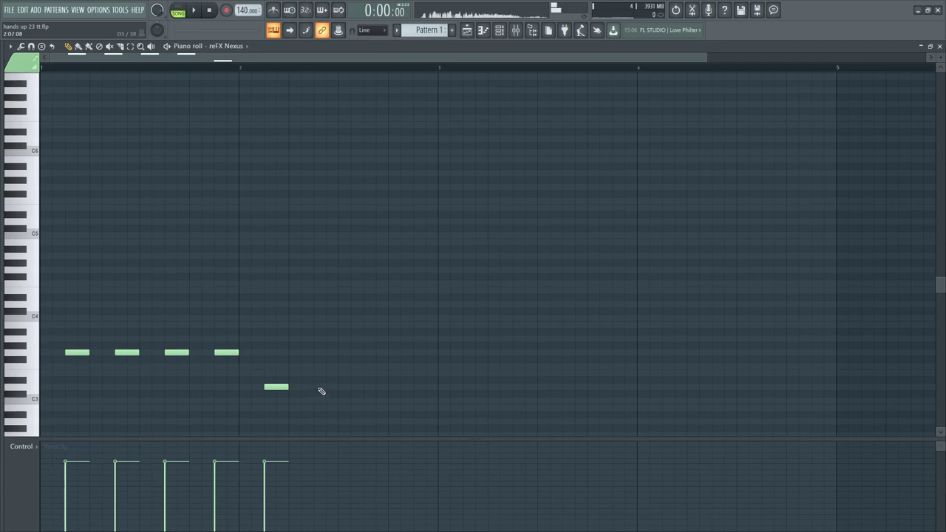
click(367, 387)
click(416, 386)
- Continue the bass line with four off-beat E3 notes in bar 3 and four off-beat C4 notes in bar 4, and play the pattern
click(466, 374)
click(515, 373)
click(565, 373)
click(619, 373)
click(664, 318)
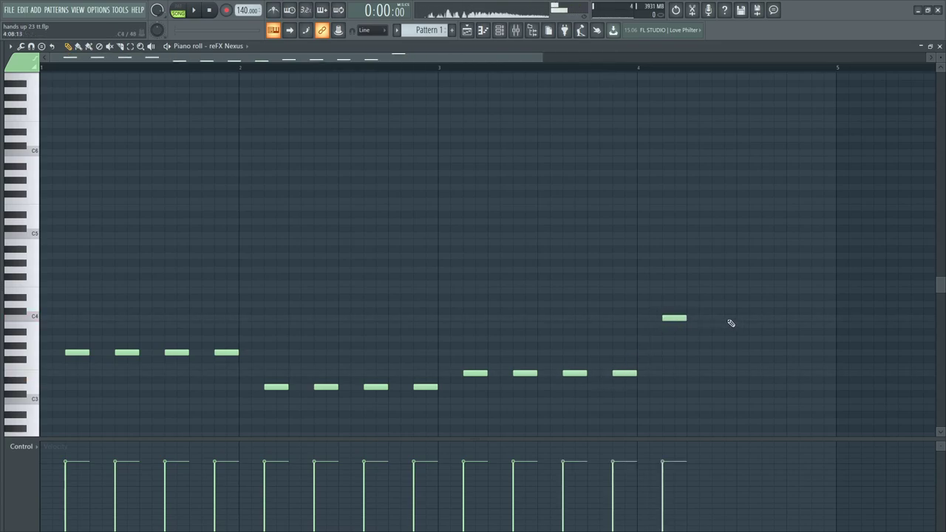
click(814, 320)
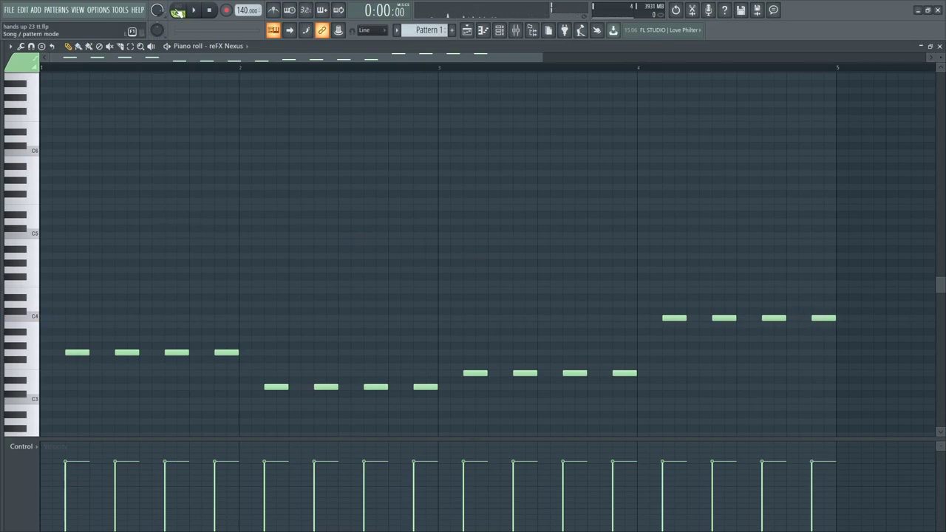
key(space)
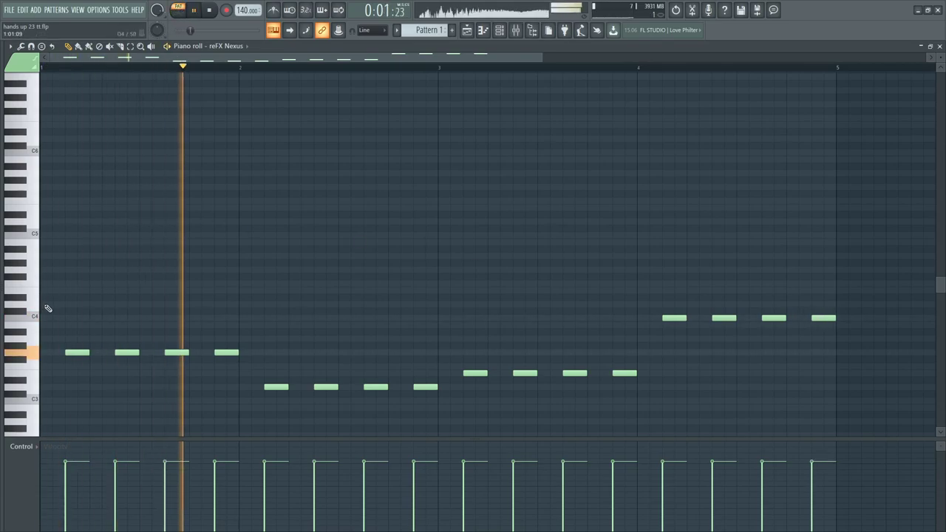
- Enter the bar 1 melody as three on-beat B4 notes, followed by four half-length notes B4, A4, B4 and D5
click(44, 243)
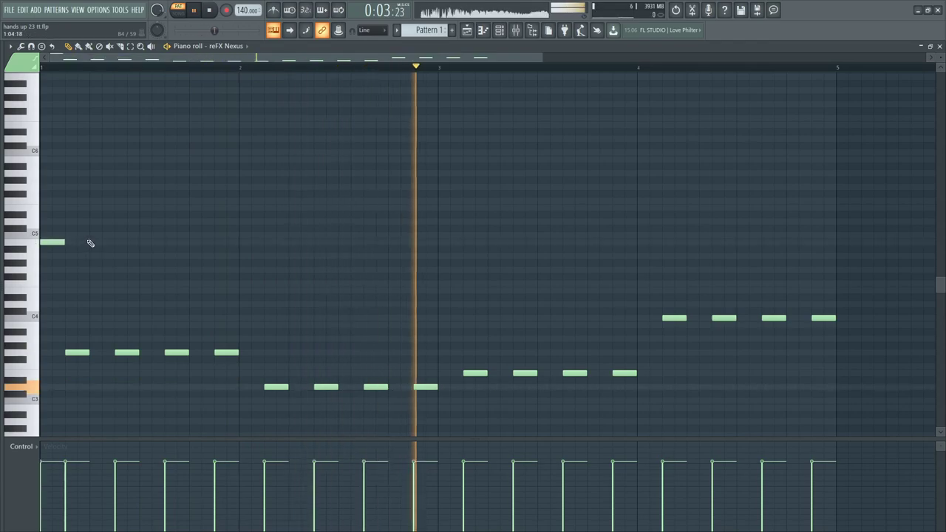
click(91, 243)
click(142, 243)
key(space)
click(194, 242)
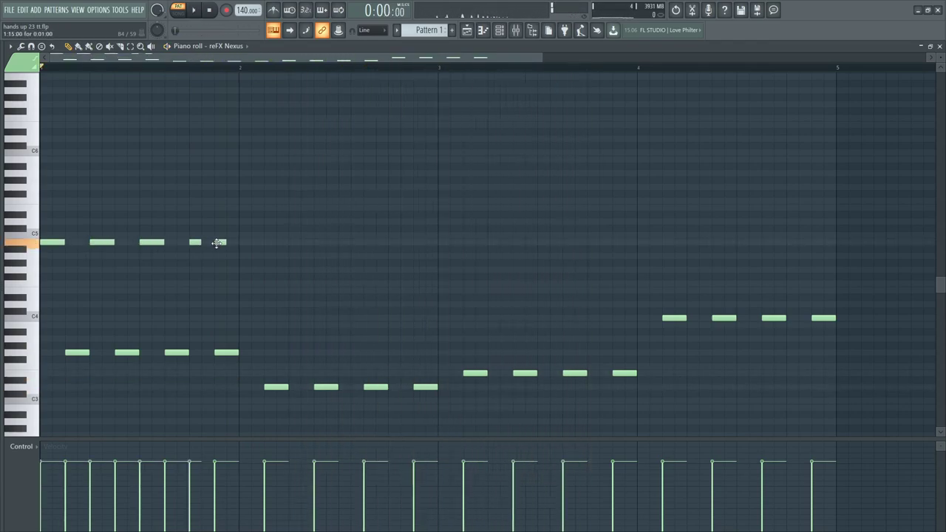
click(227, 222)
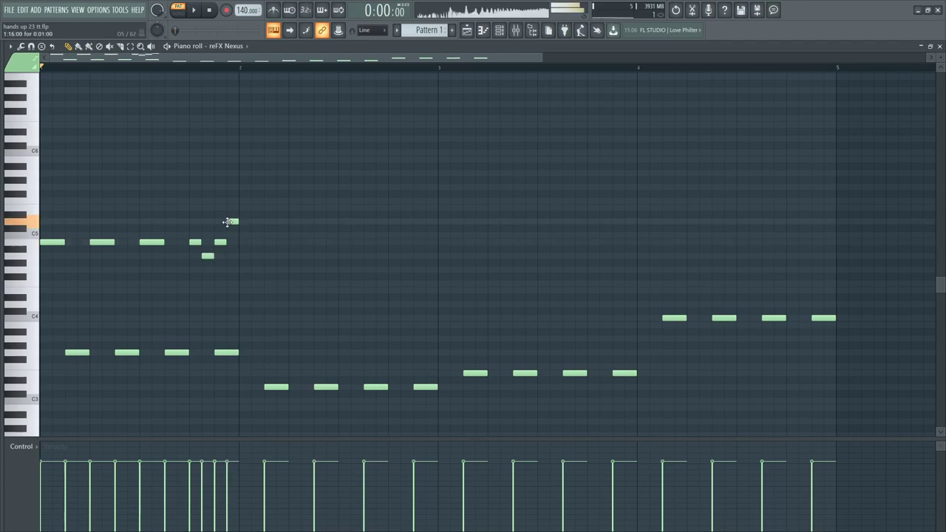
- Enter the bar 2 melody as three on-beat F#5 notes ending with E5 and F#5, playing the pattern to check it
click(239, 194)
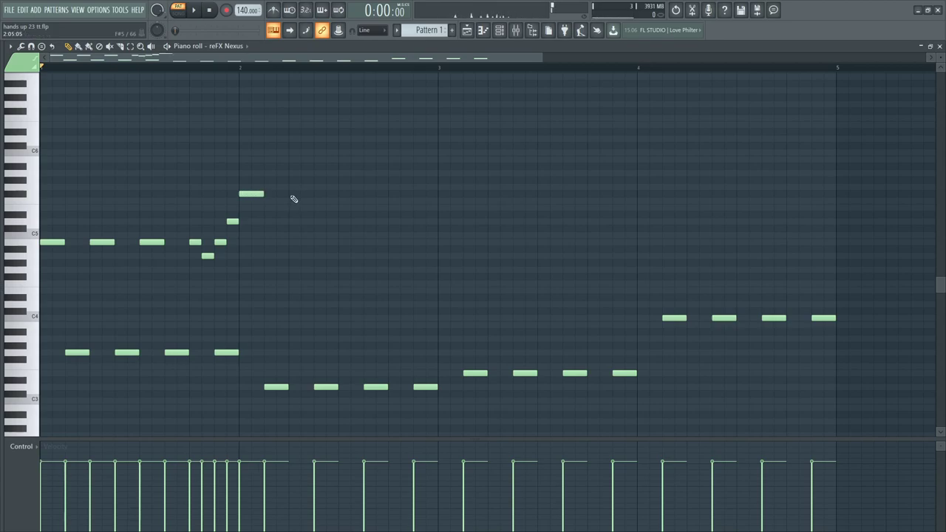
key(space)
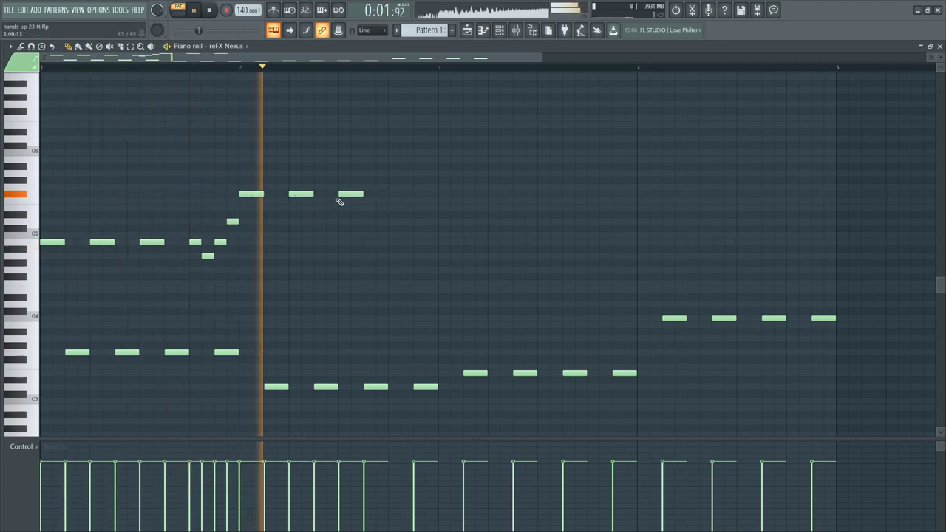
key(space)
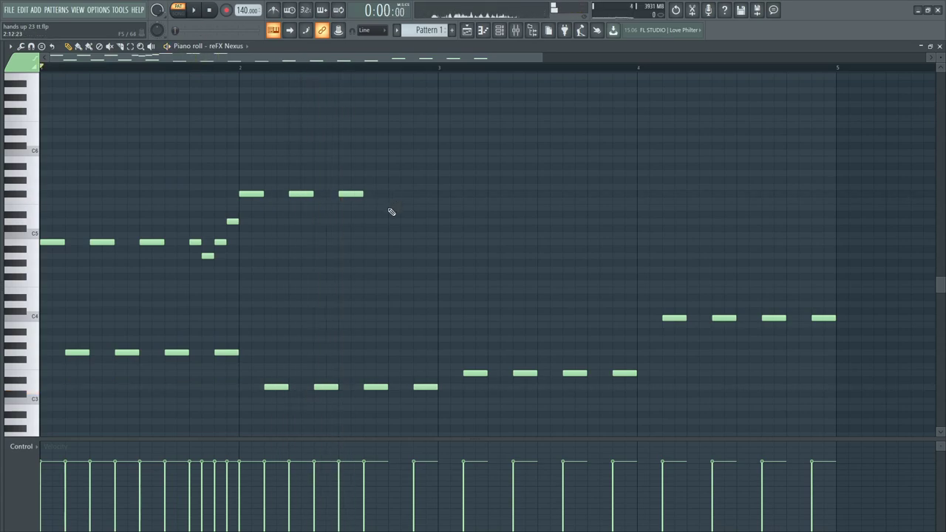
- Enter the bar 3 melody as three on-beat G5 notes, followed by four half-length notes G5, A5, G5 and E5
click(437, 186)
click(492, 187)
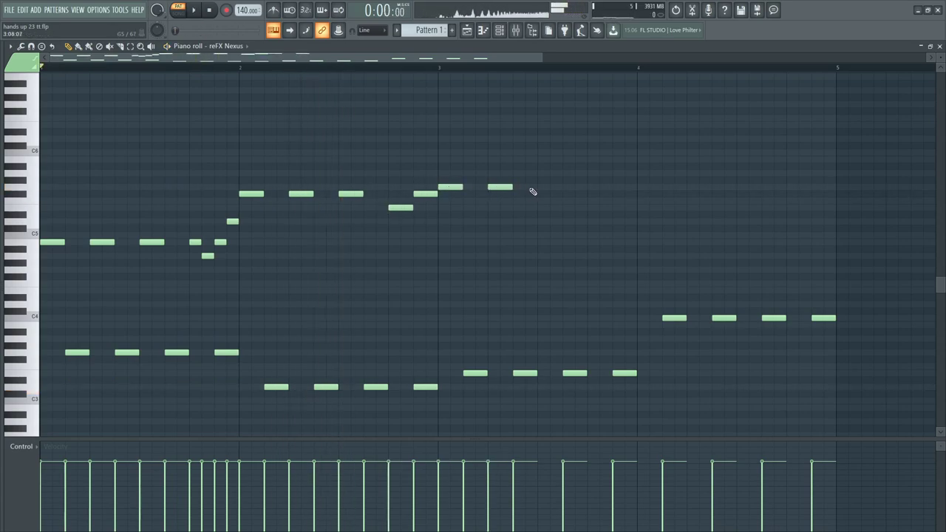
click(601, 192)
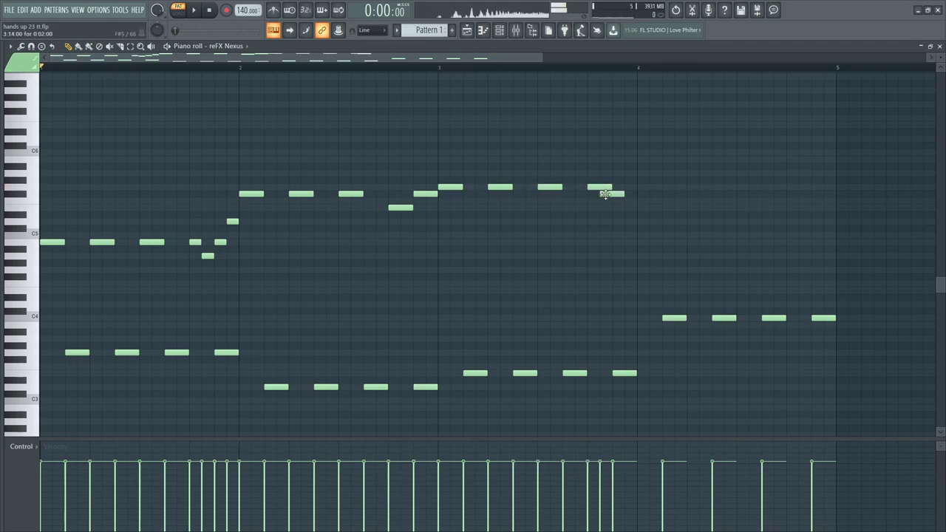
click(604, 174)
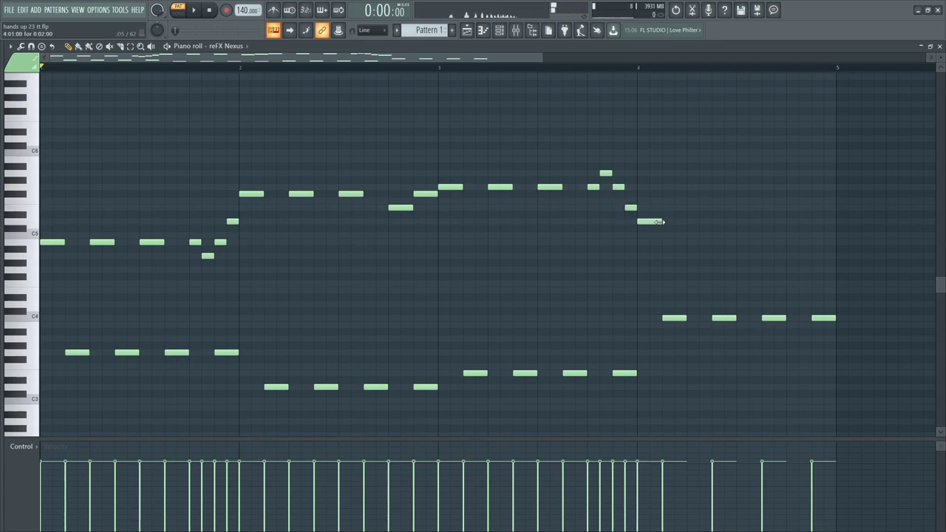
- Enter the bar 4 melody as three on-beat C5 notes followed by D5 and F5, and play the whole pattern
drag(652, 221, 650, 238)
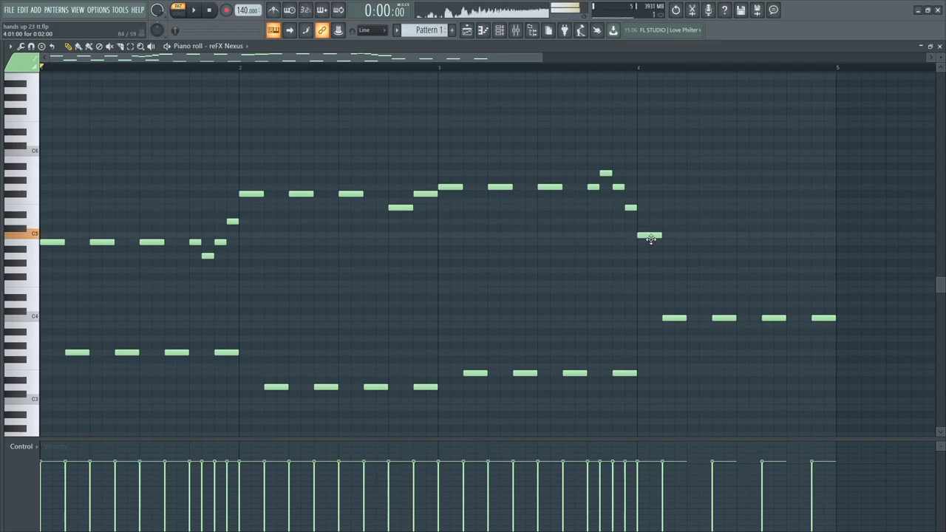
click(691, 236)
click(740, 236)
click(790, 221)
click(813, 201)
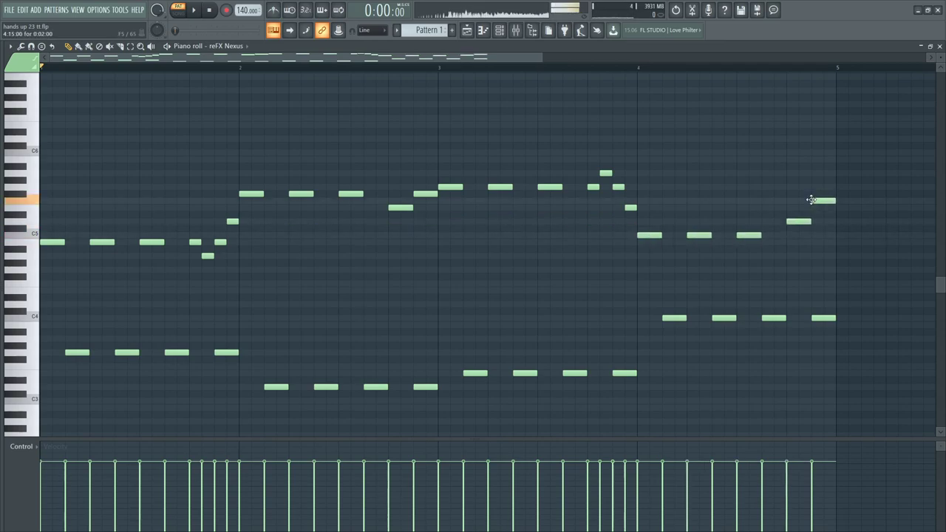
key(space)
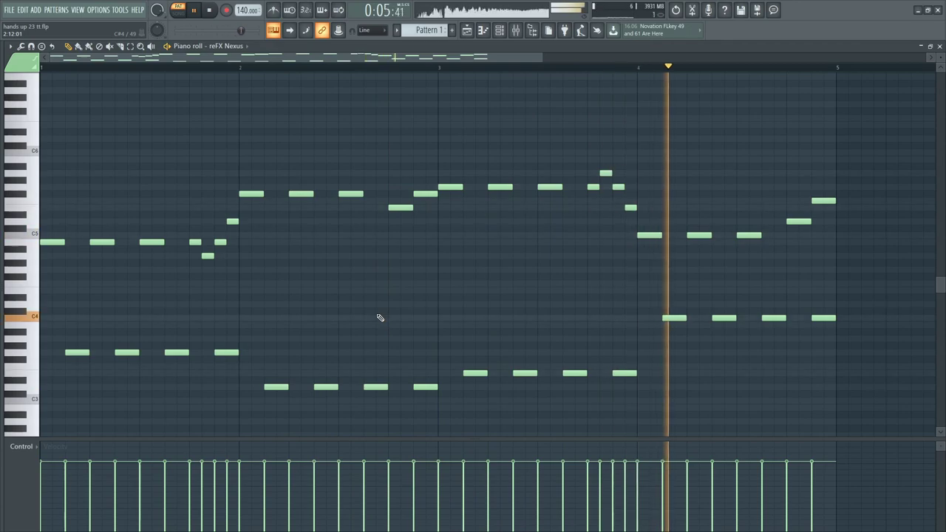
key(space)
- Raise the five melody notes in bar 4 by two semitones so they start on D5, and play the pattern
drag(650, 235, 819, 185)
key(space)
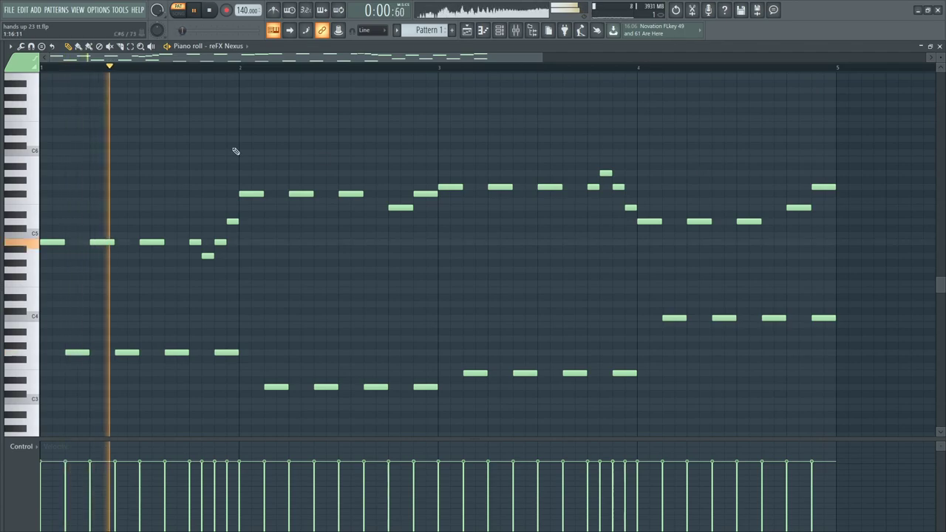
key(space)
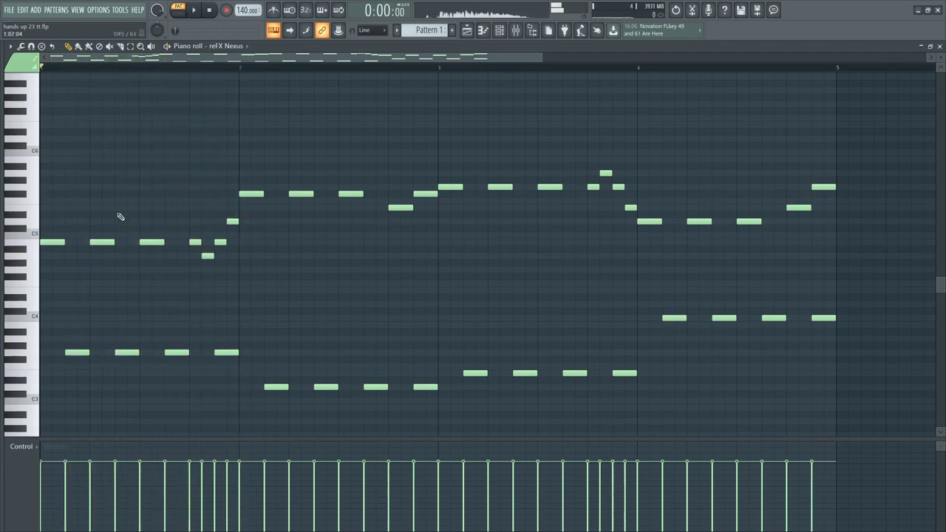
- Select the whole four-bar melody, duplicate it one octave higher, and play the layered result
drag(47, 157, 867, 288)
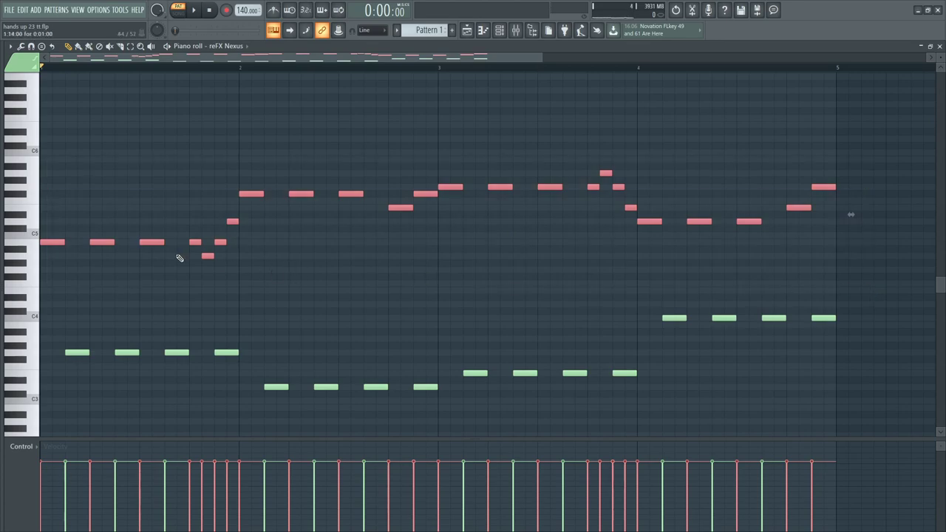
drag(140, 242, 143, 244)
key(ctrl+z)
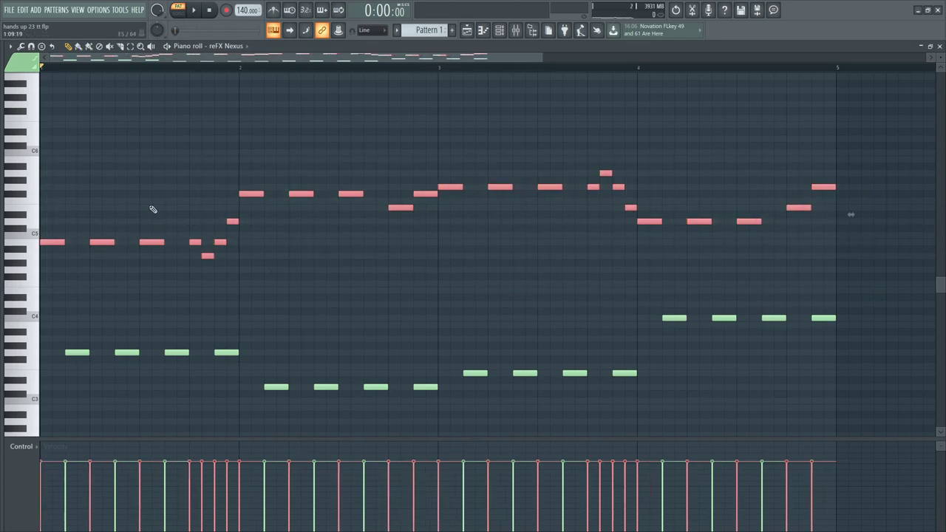
key(ctrl+c)
key(ctrl+v)
key(ctrl+Up)
key(space)
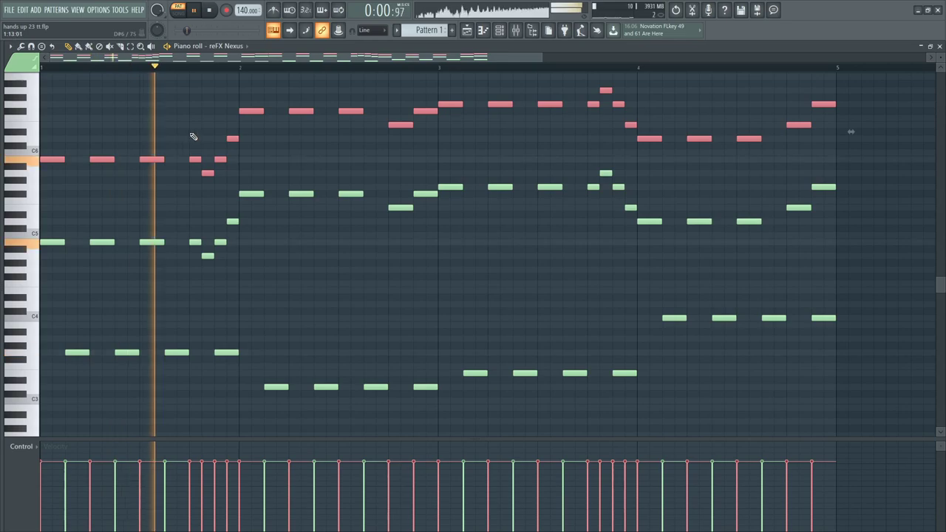
- Add a Fruity Limiter to slot 10 of the Master mixer track, minimize its window and close the piano roll
double_click(567, 46)
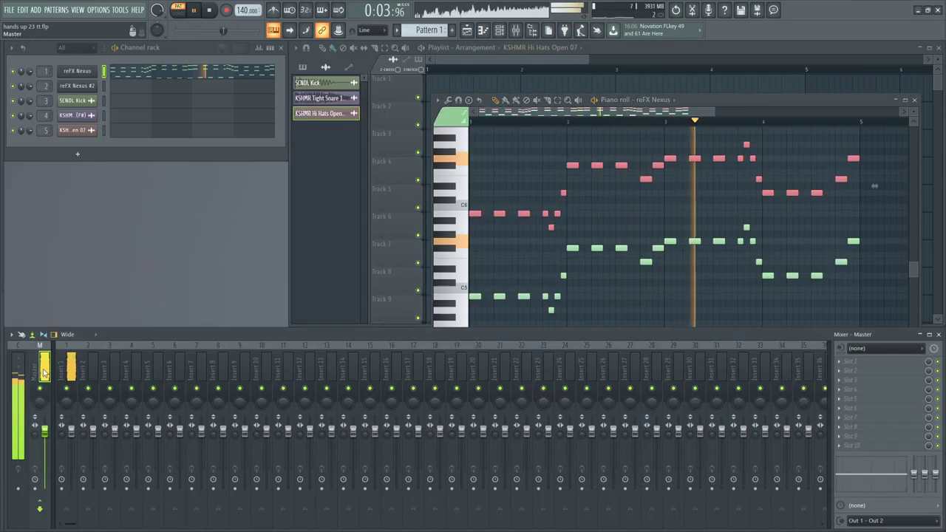
click(846, 445)
click(692, 242)
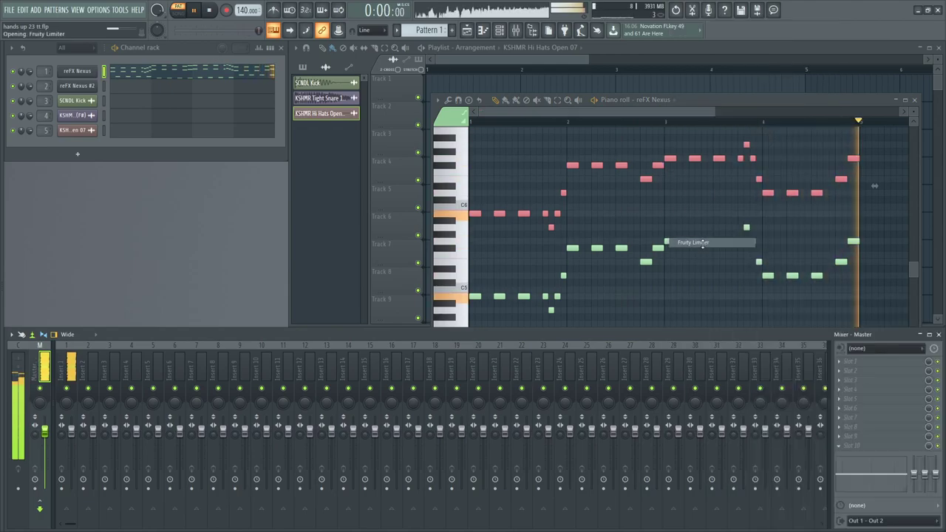
click(293, 178)
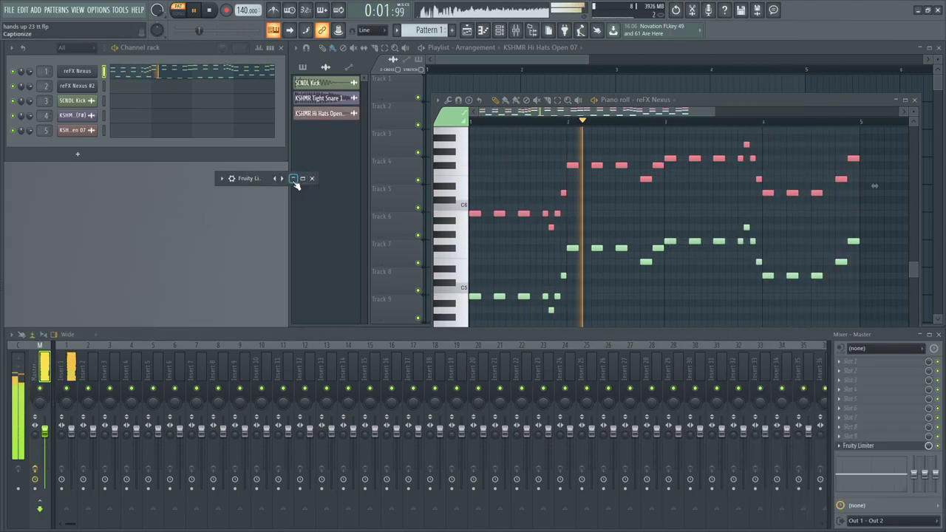
click(904, 100)
click(940, 45)
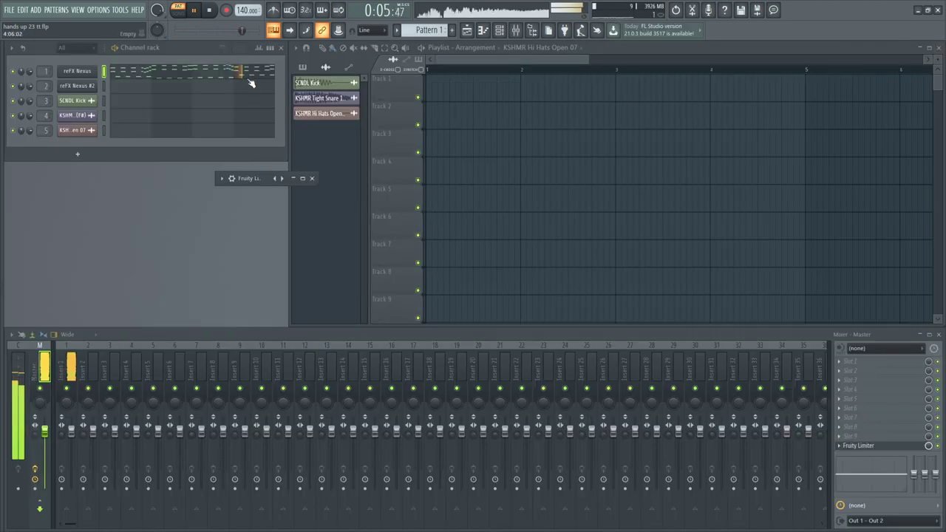
- Select and copy the four-bar off-beat bass notes from Pattern 1's reFX Nexus channel, and close the piano roll
click(158, 76)
key(space)
drag(47, 309, 829, 429)
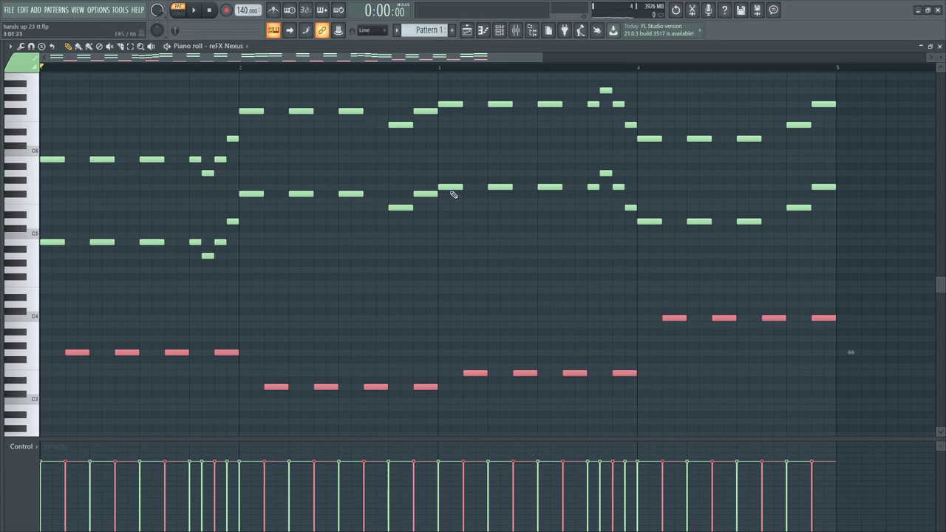
click(940, 46)
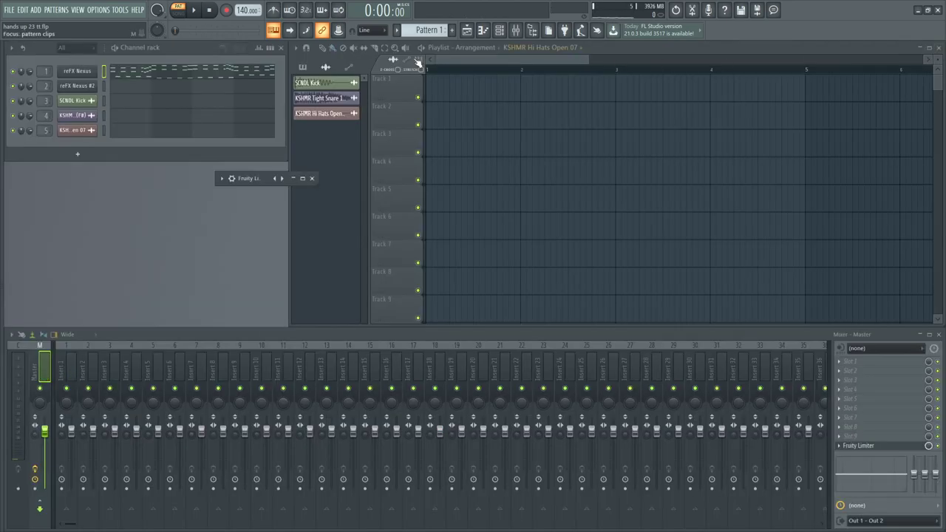
- Create Pattern 2, paste the copied bass notes into the reFX Nexus #2 channel, and play the pattern
click(397, 30)
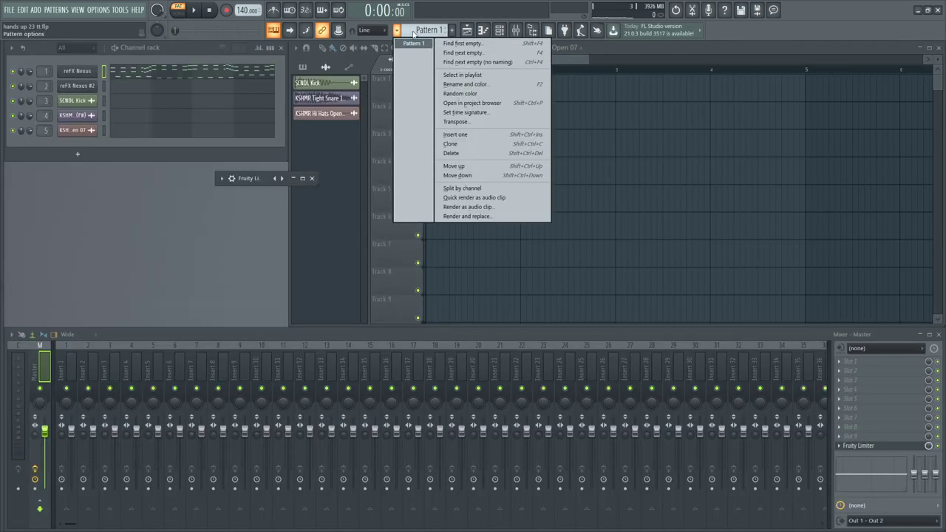
click(462, 43)
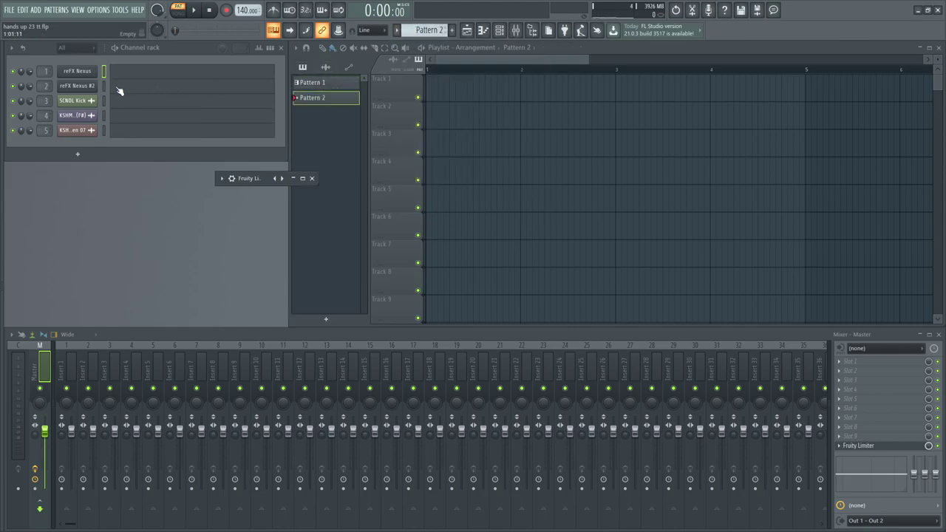
click(118, 90)
key(ctrl+v)
key(space)
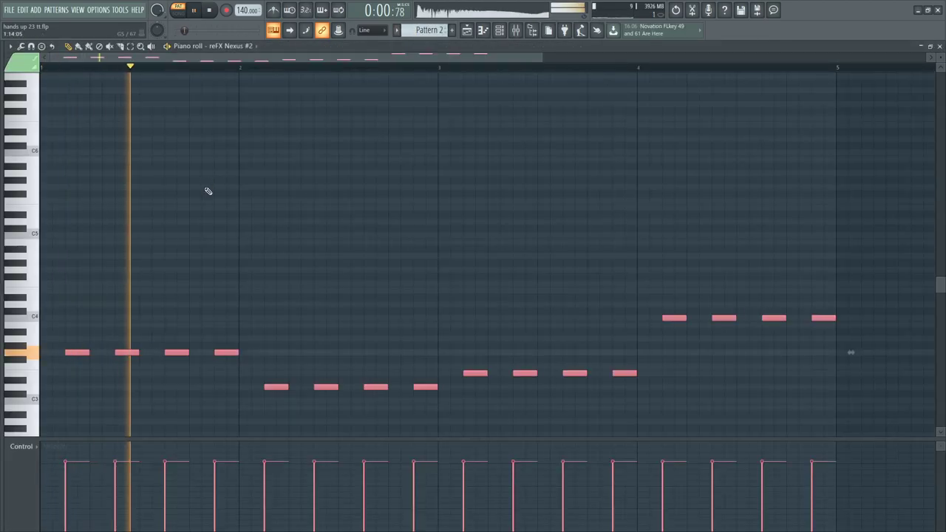
- Raise all of Pattern 2's bass notes by one octave, close the piano roll and stop playback
key(ctrl+a)
key(ctrl+Up)
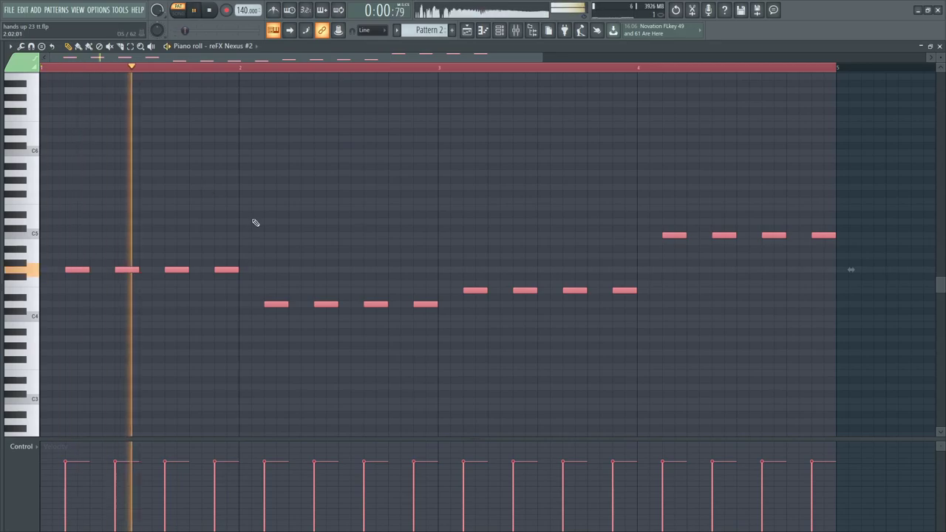
key(F7)
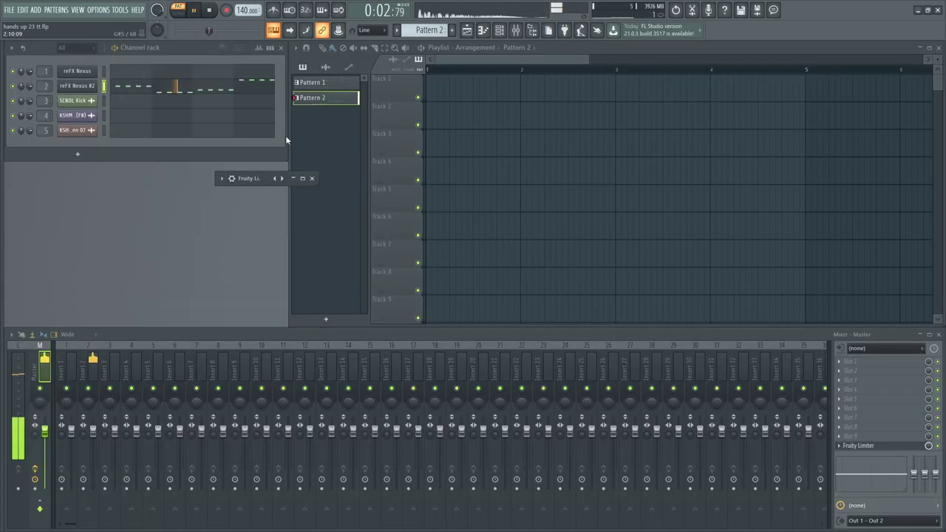
key(space)
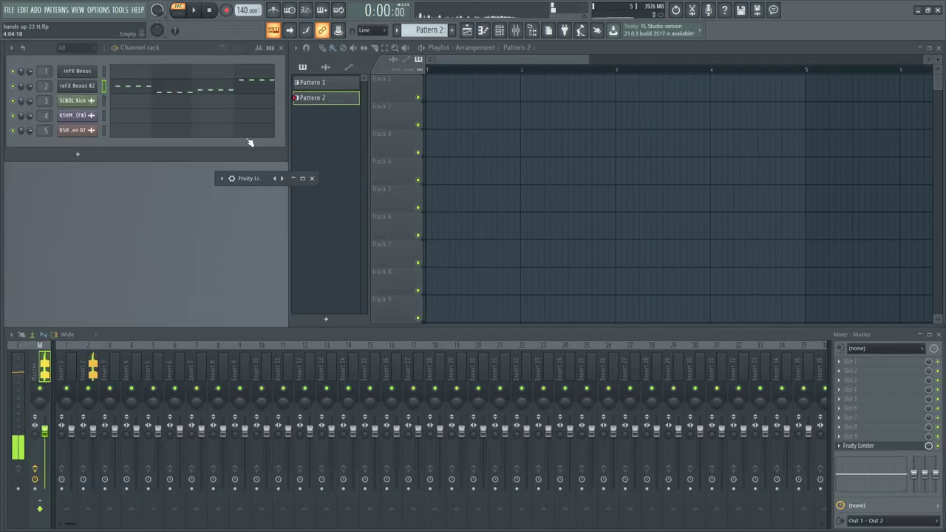
- Place the SCNDL Kick on every beat of bars 1 to 4 on playlist Track 1, and play the arrangement in song mode
click(92, 102)
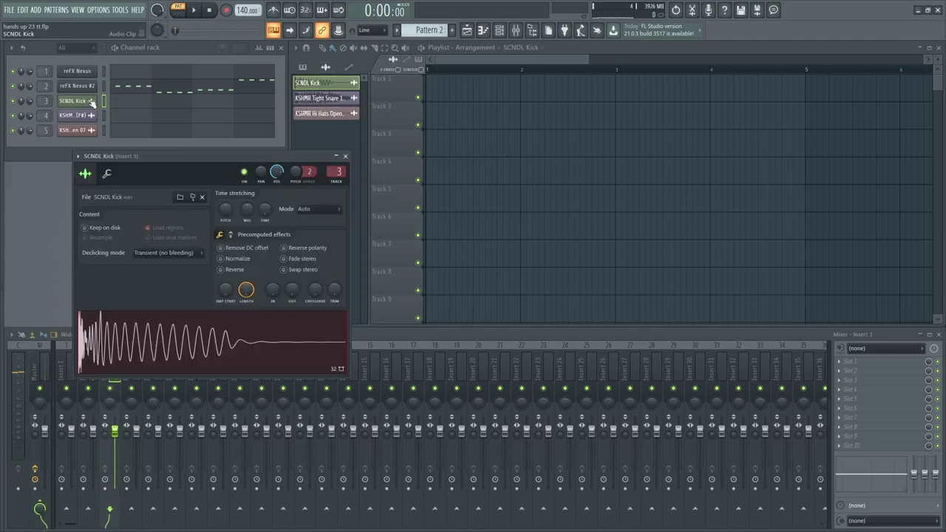
click(345, 157)
click(433, 94)
drag(445, 94, 787, 94)
key(space)
key(l)
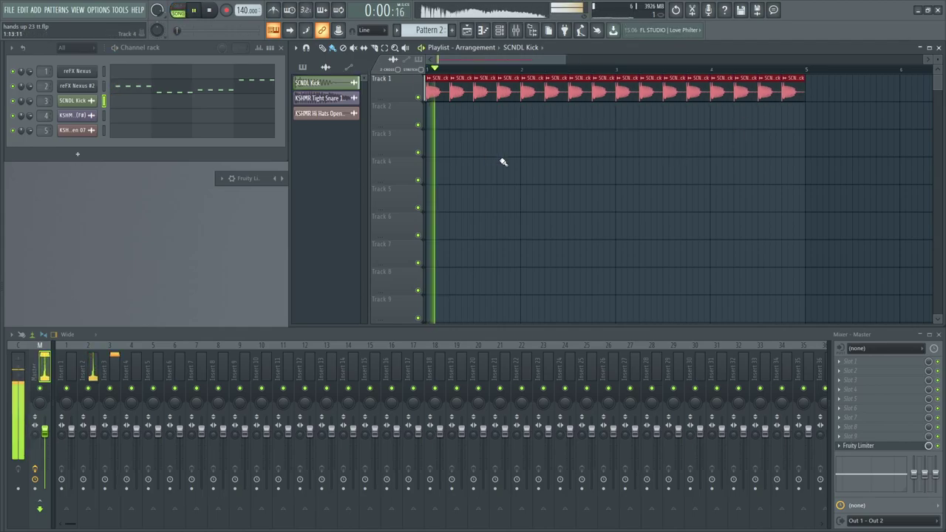
key(space)
- Place KSHMR Tight Snare 18 on beats 2 and 4 of the first two bars on Track 2, and duplicate them into bars 3 and 4
click(325, 97)
click(458, 125)
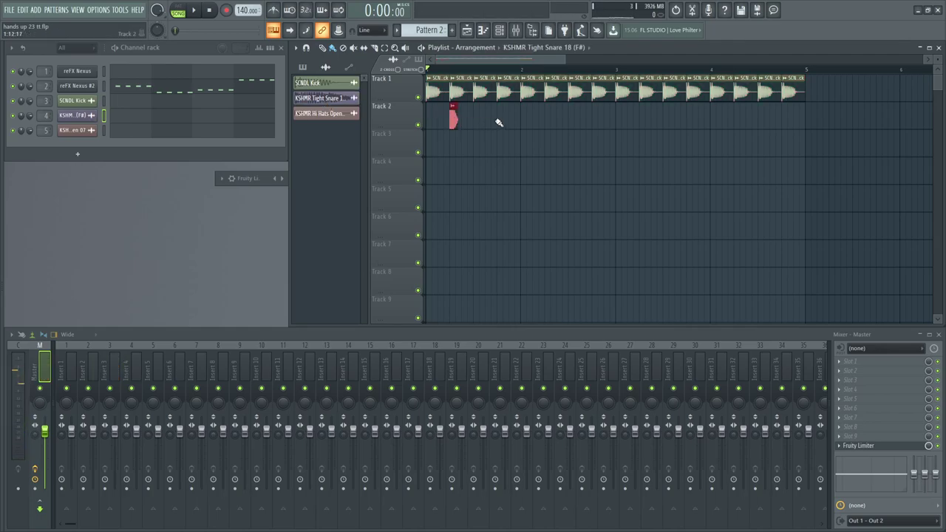
click(503, 124)
drag(552, 119, 550, 117)
click(595, 122)
drag(630, 102, 439, 156)
drag(453, 119, 642, 116)
- Place KSHMR Hi Hats Open 07 on the first off-beat of bar 1 on Track 3, and shorten the clip to three steps
click(326, 116)
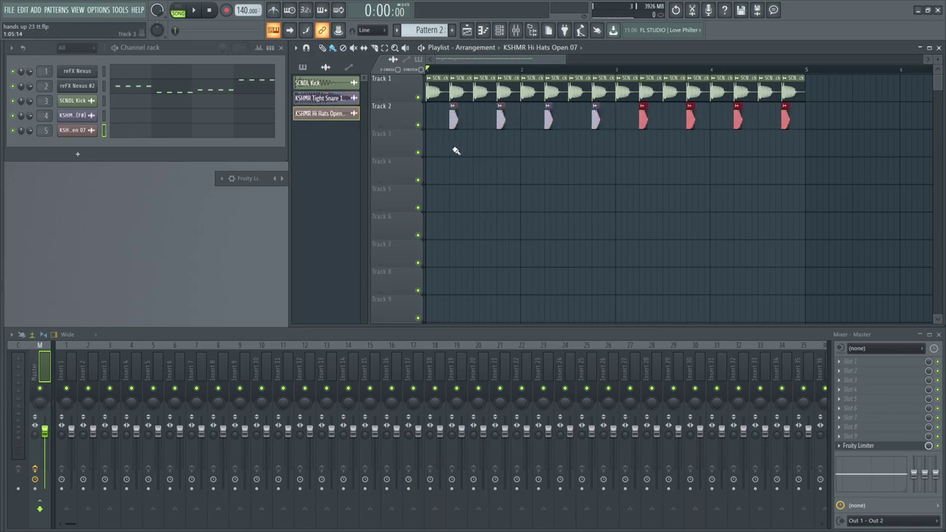
click(442, 148)
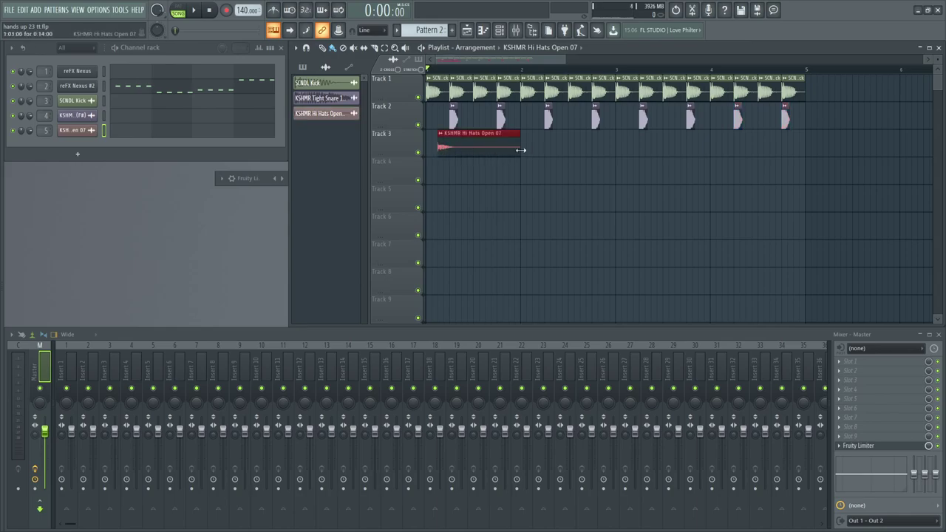
drag(520, 150, 467, 151)
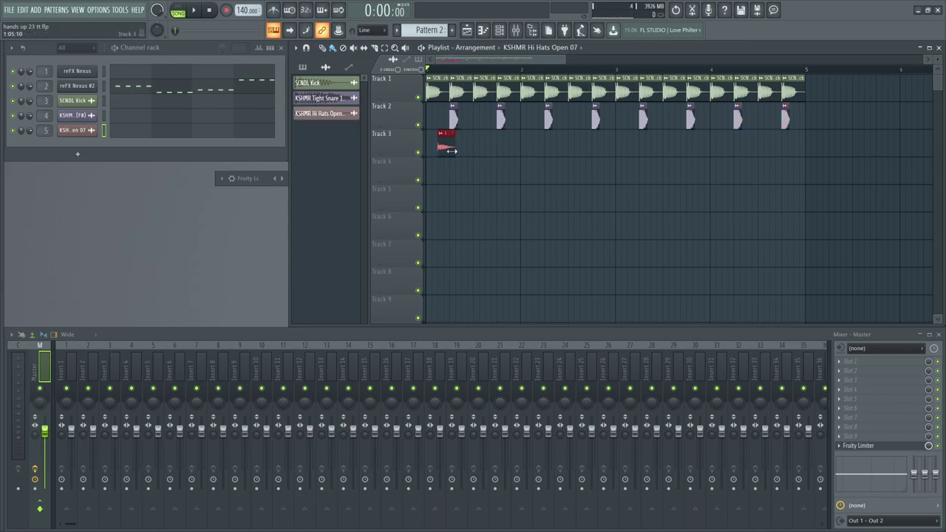
- Repeat the shortened open hi-hat on every off-beat of Track 3 through bar 4, auditioning the rhythm along the way
mouse_move(465, 151)
mouse_down()
mouse_move(441, 147)
mouse_move(549, 151)
mouse_up()
mouse_move(488, 149)
mouse_down()
mouse_move(508, 149)
mouse_move(495, 149)
mouse_up()
right_click(495, 149)
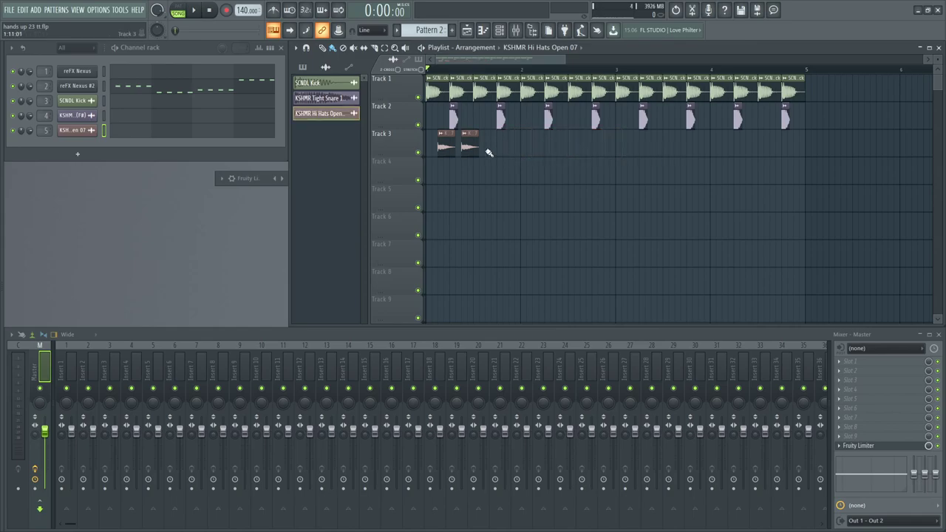
click(519, 151)
key(space)
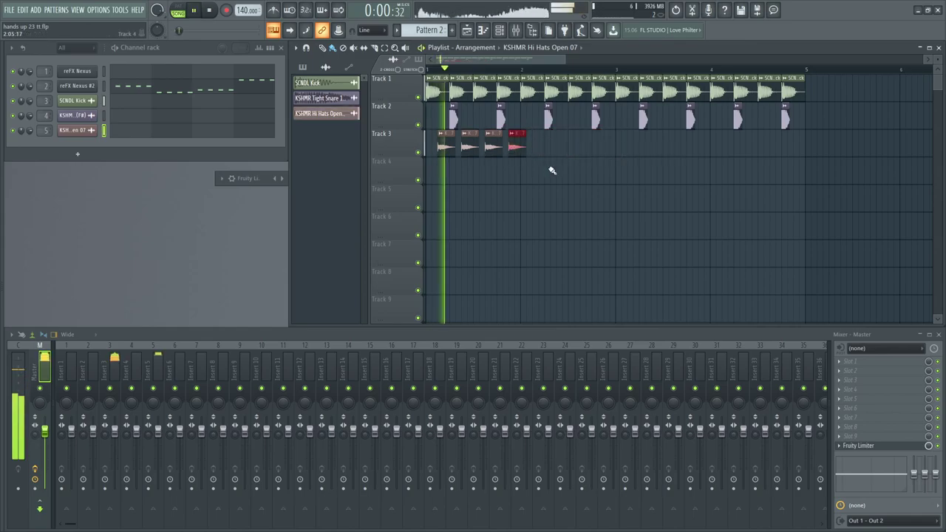
key(space)
drag(560, 131, 727, 146)
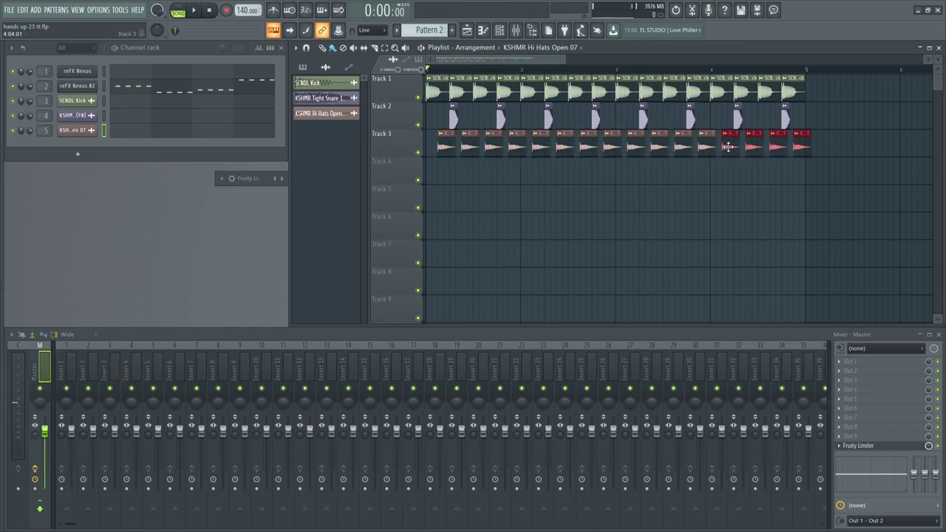
- Select bars 1 to 4 of the playlist as the loop range and play the drum loop
drag(807, 74, 426, 71)
key(space)
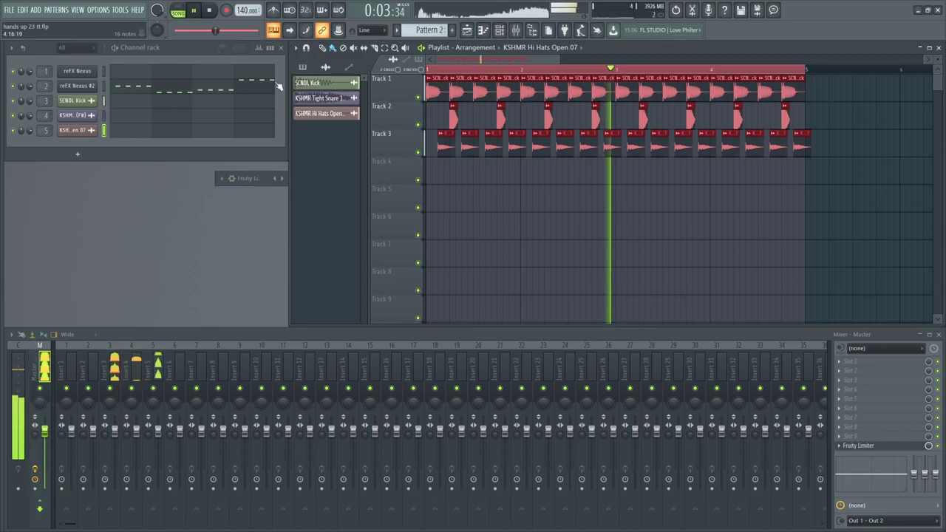
key(space)
- Place the Pattern 2 bass clip at the start of Track 4, and play it with the drums
click(433, 175)
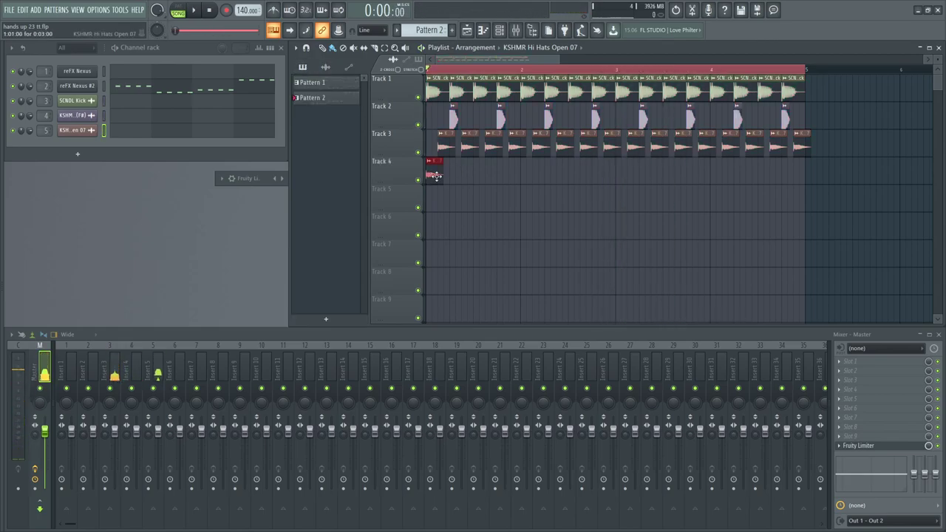
click(328, 98)
click(431, 175)
key(space)
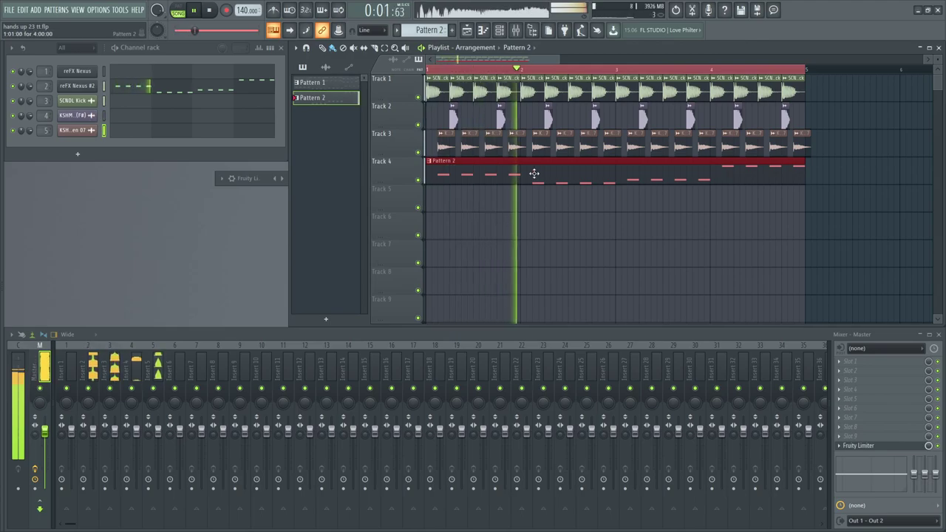
key(space)
- Place the Pattern 1 melody clip at the start of Track 5, and play the layered arrangement
click(325, 83)
click(427, 201)
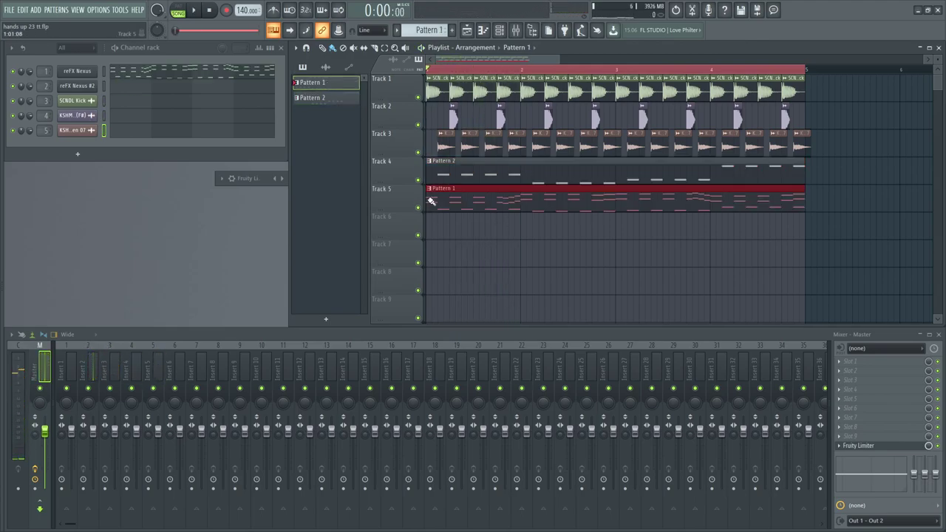
key(space)
key(space)
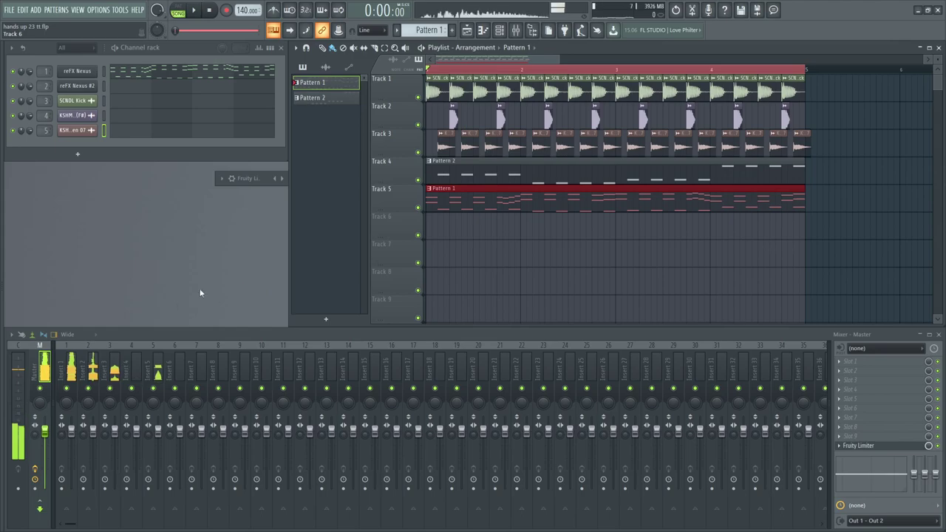
- Add Wave Candy to slot 7 of the Master mixer track, move its display aside, and play the loop with Insert 1 soloed
click(71, 373)
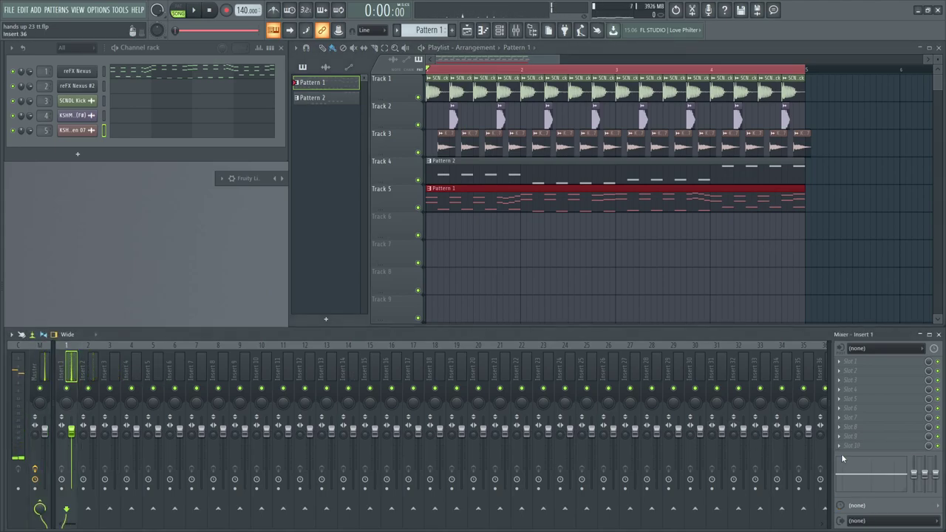
click(42, 369)
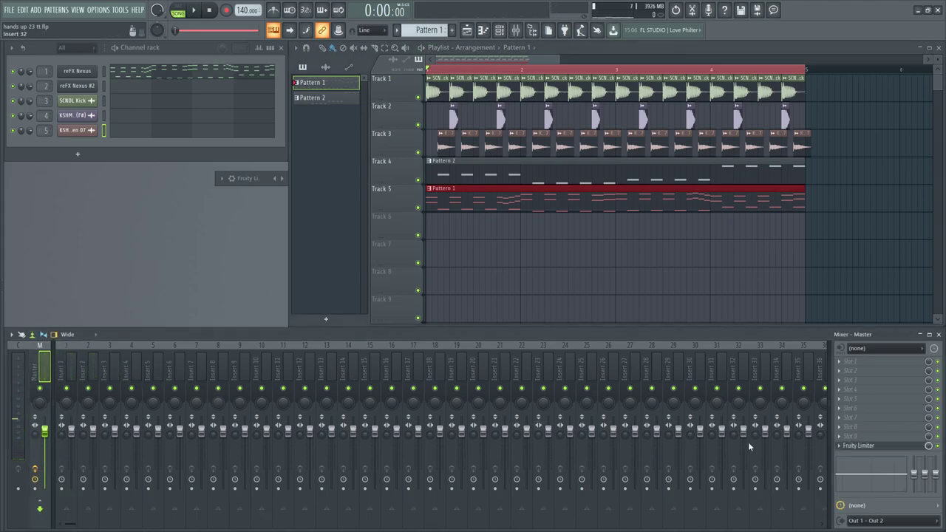
click(856, 425)
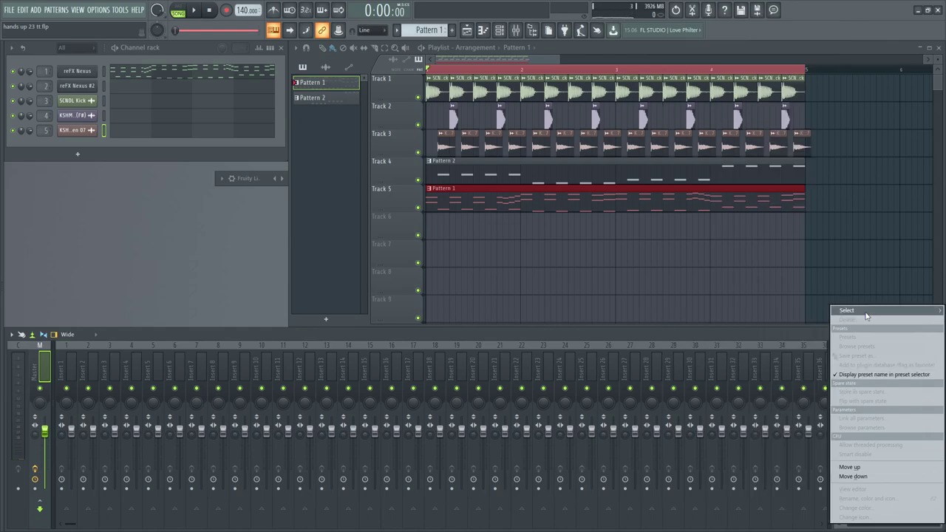
mouse_move(860, 312)
click(777, 167)
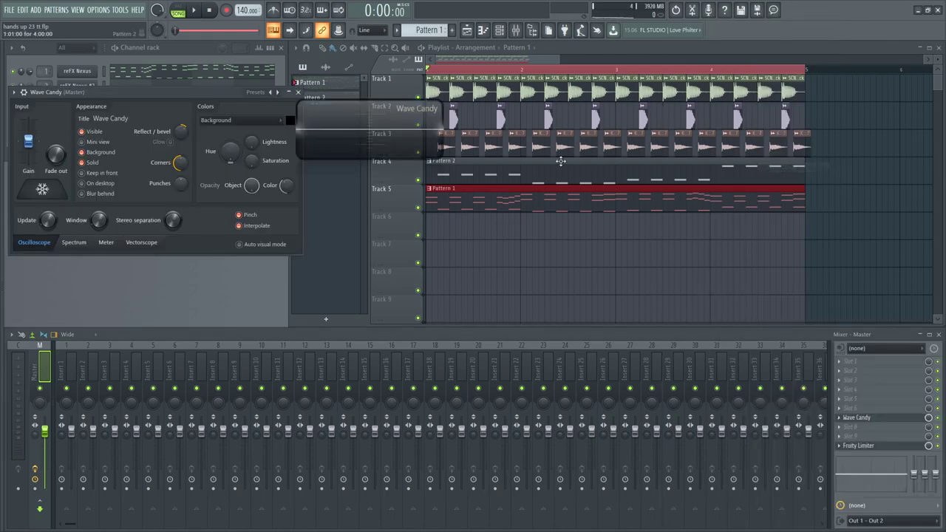
drag(356, 123, 700, 210)
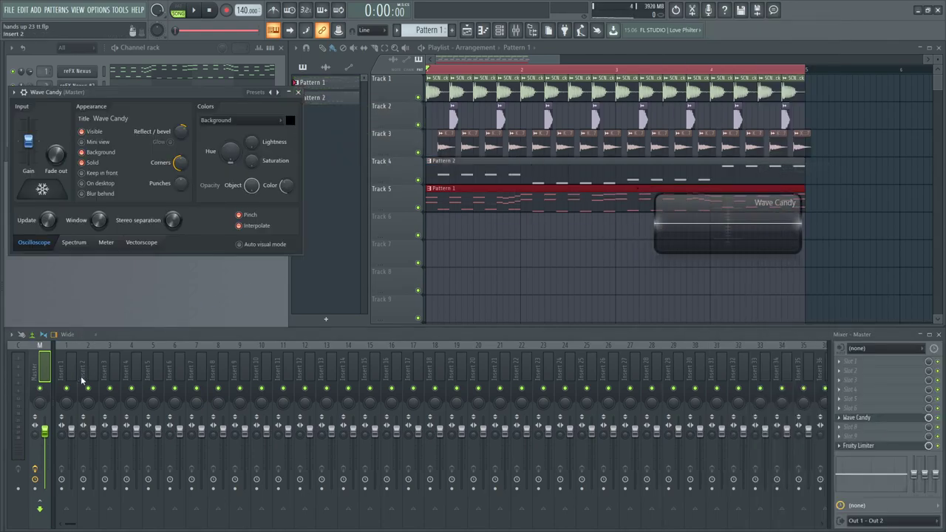
key(space)
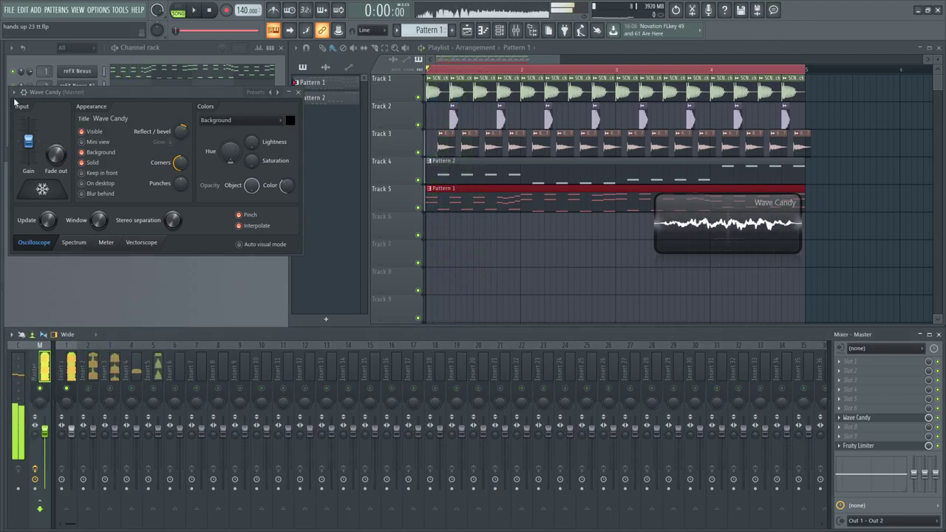
- Load Wave Candy's Peak meter preset, move the meter beside the end of the clips, and minimize the plugin window
click(14, 92)
mouse_move(30, 130)
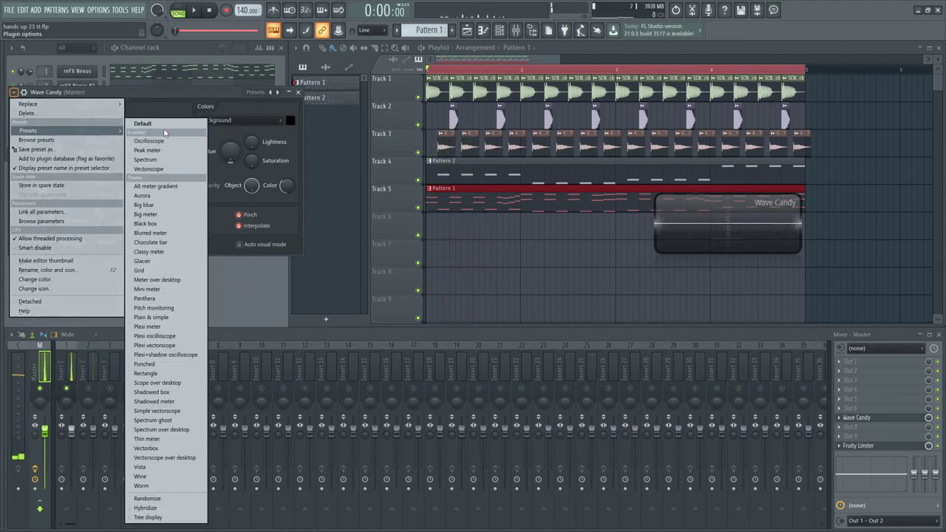
click(147, 150)
drag(540, 244, 547, 386)
drag(536, 71, 837, 66)
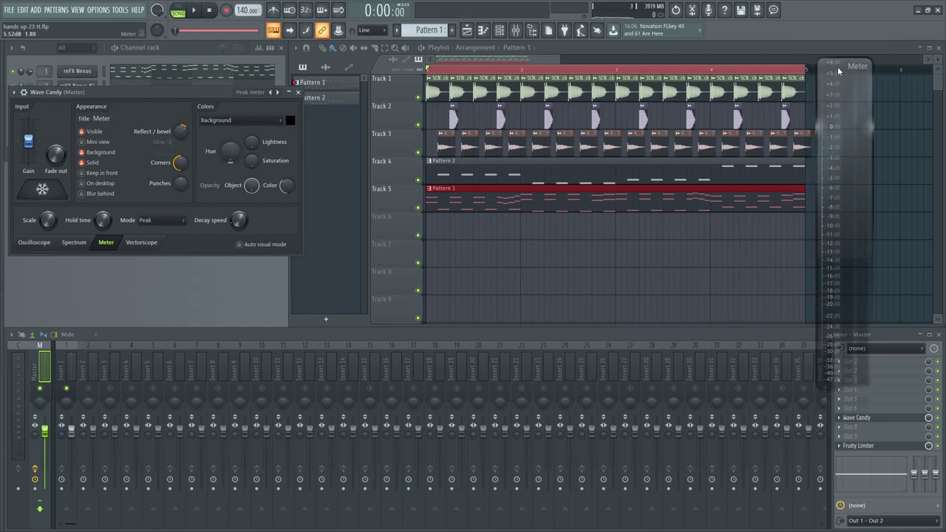
click(291, 92)
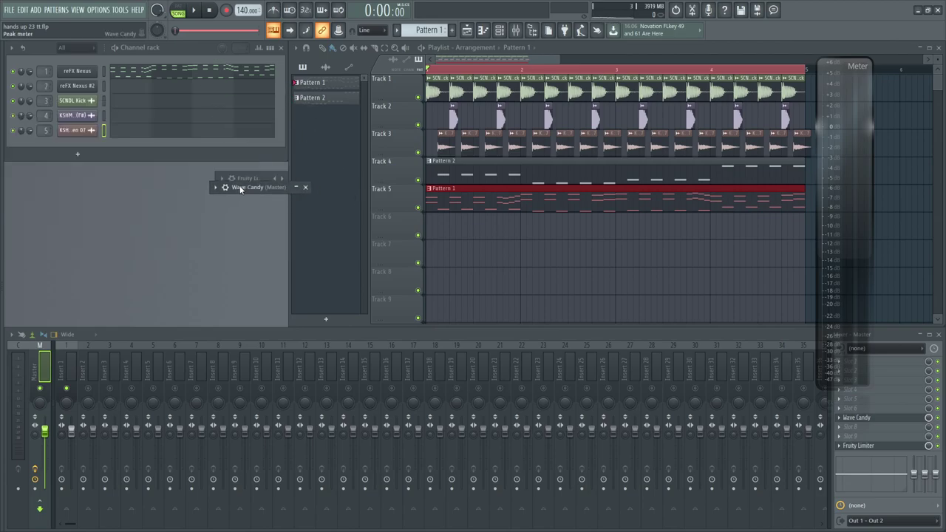
- Play the loop, lower the soloed Insert 1 fader to about -11 dB, and lower the Insert 2 fader while it is soloed
key(space)
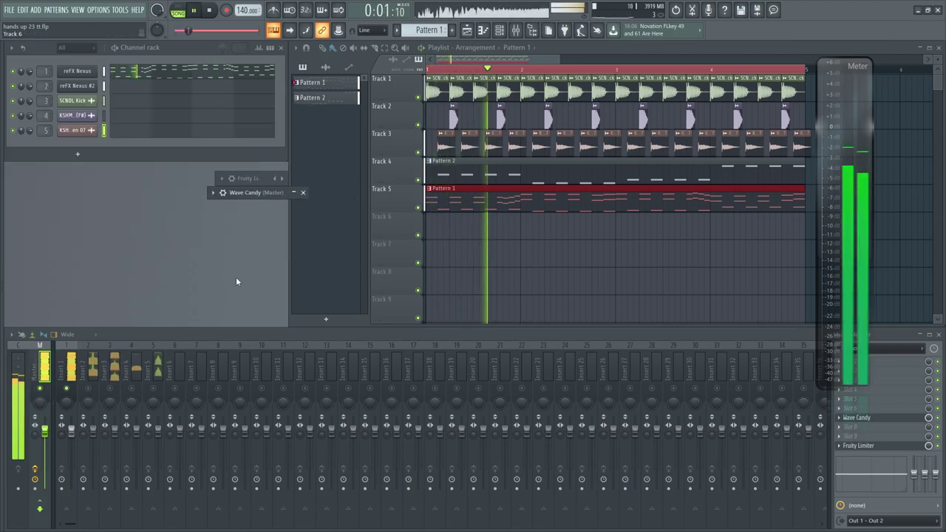
click(73, 433)
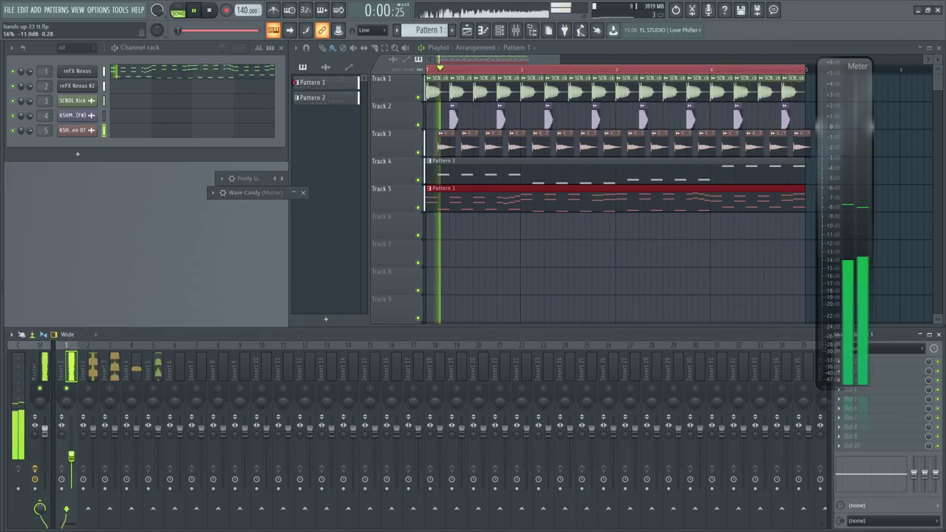
drag(74, 460, 74, 457)
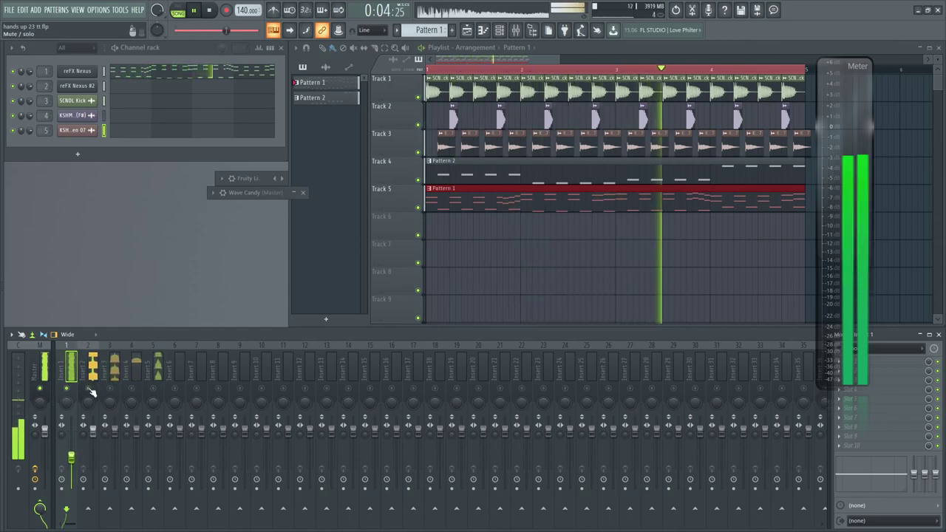
drag(93, 430, 93, 452)
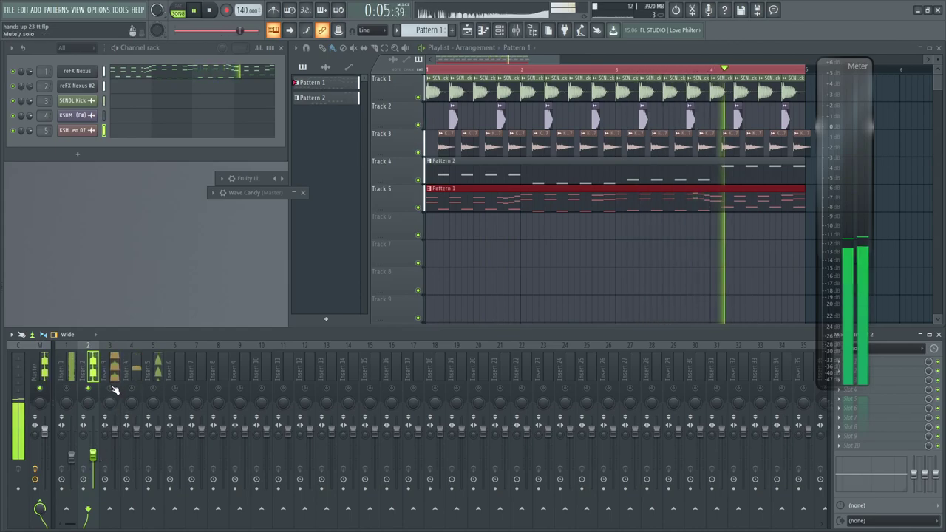
- Lower the Insert 3, 4 and 5 faders while each is soloed, and stop playback with all mixer tracks unmuted
click(114, 447)
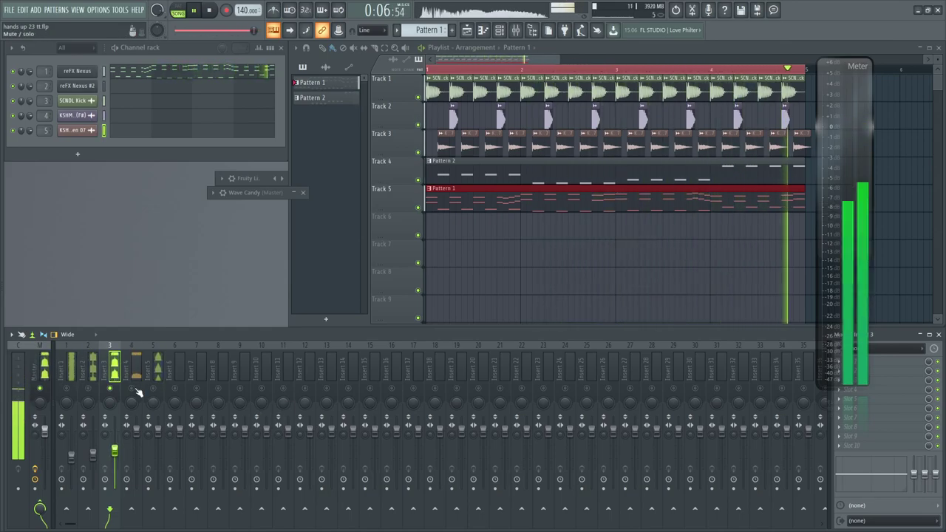
click(135, 434)
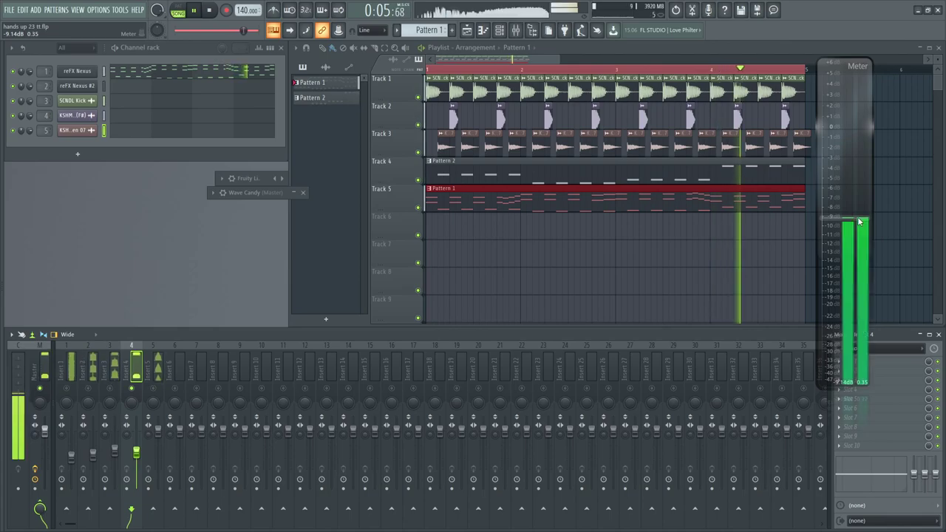
click(157, 446)
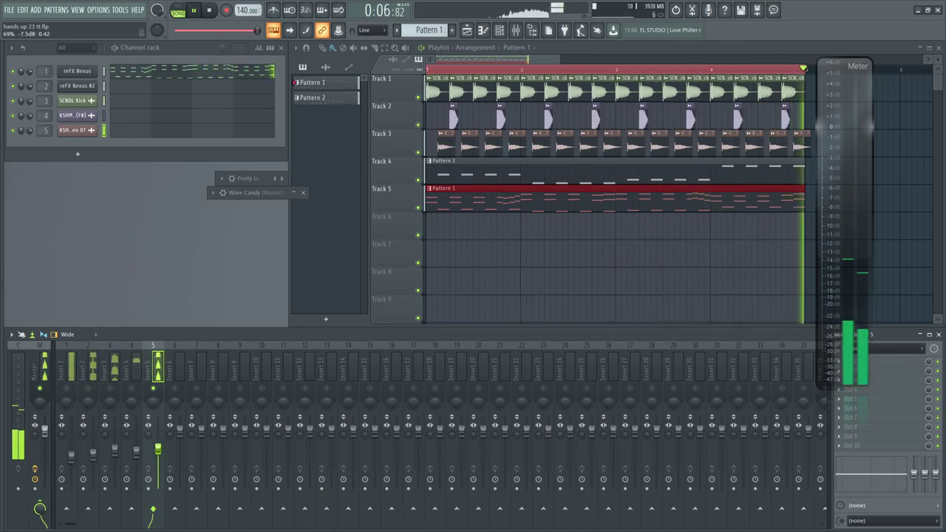
drag(157, 447, 156, 443)
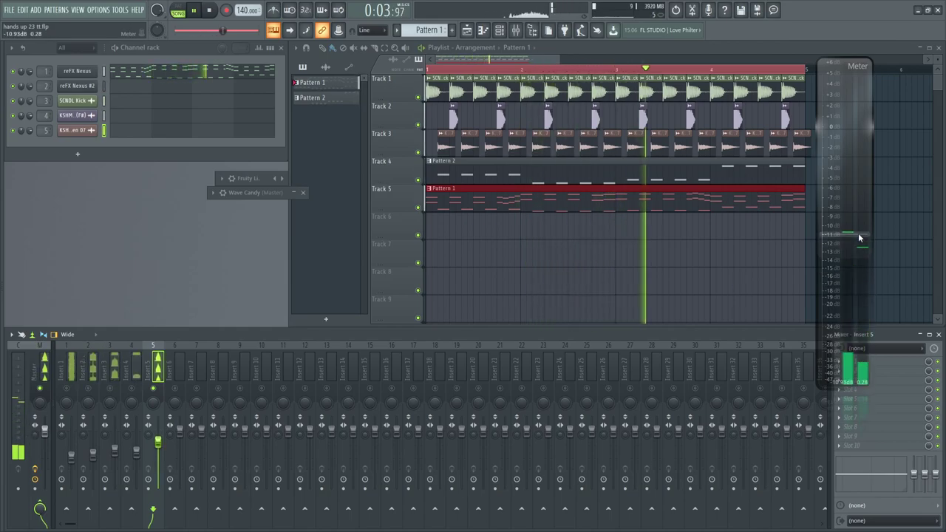
key(space)
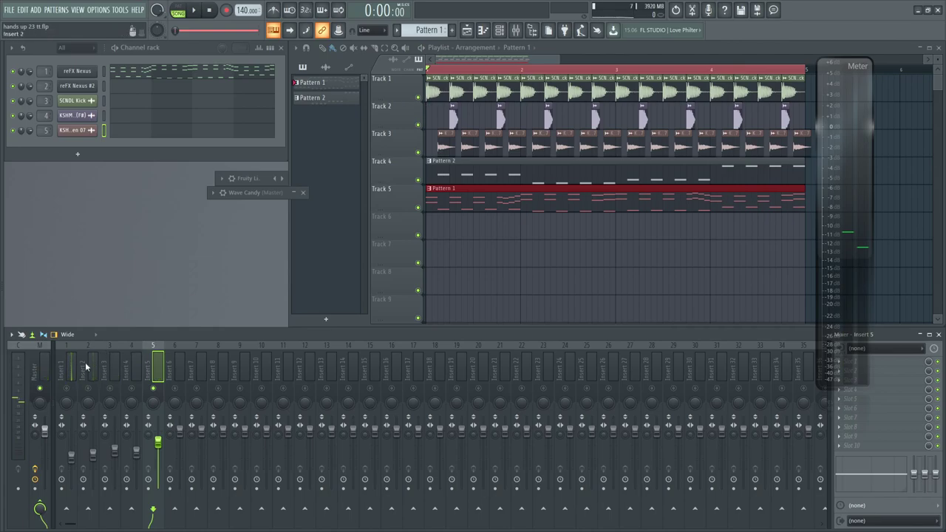
right_click(66, 388)
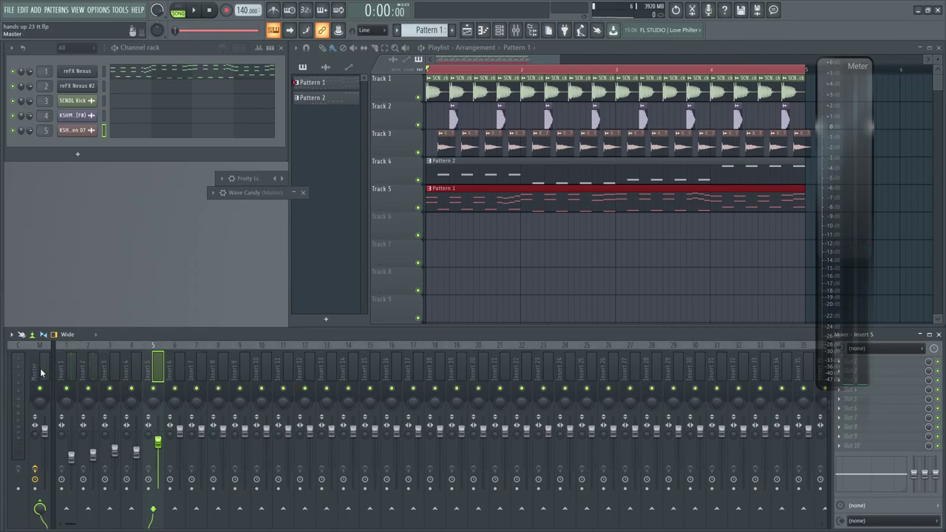
- Add Soundgoodizer to slot 5 of the Master mixer track, and play the loop with its window placed below the channel rack
click(878, 399)
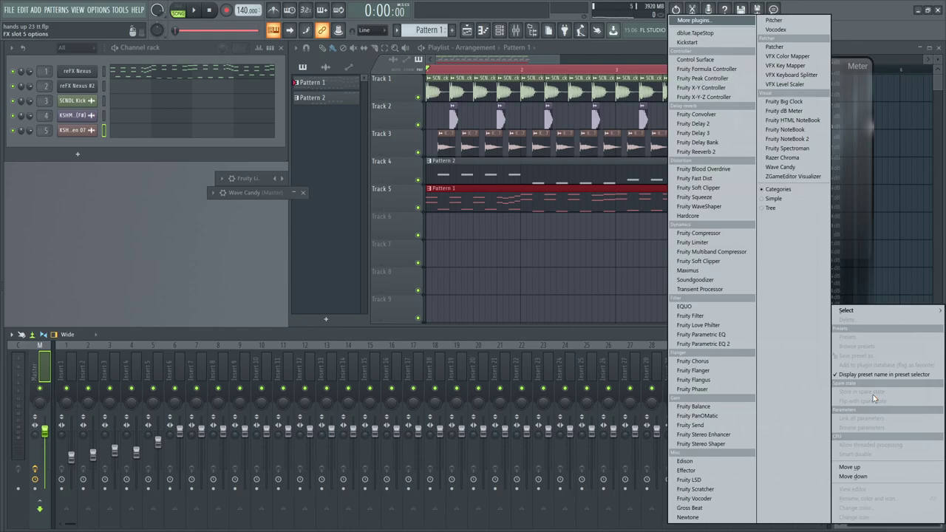
mouse_move(847, 311)
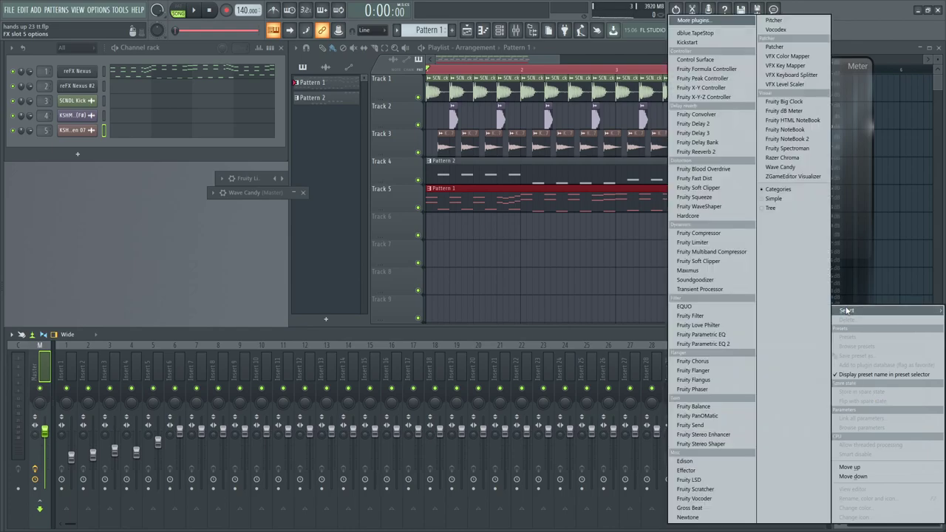
click(684, 281)
key(space)
drag(435, 162, 148, 181)
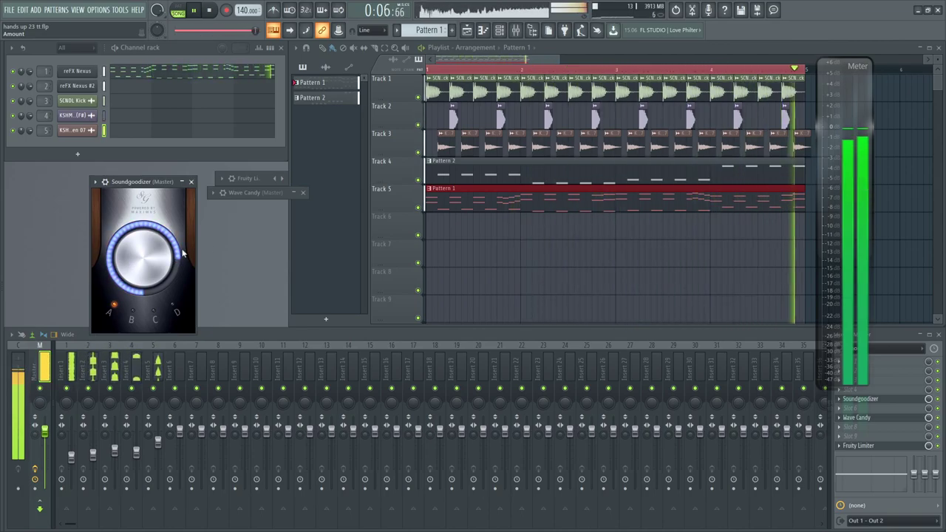
- Reopen the minimized Wave Candy and Fruity Limiter windows, and arrange both beside Soundgoodizer with the limiter at its smaller size
double_click(249, 190)
drag(249, 190, 419, 250)
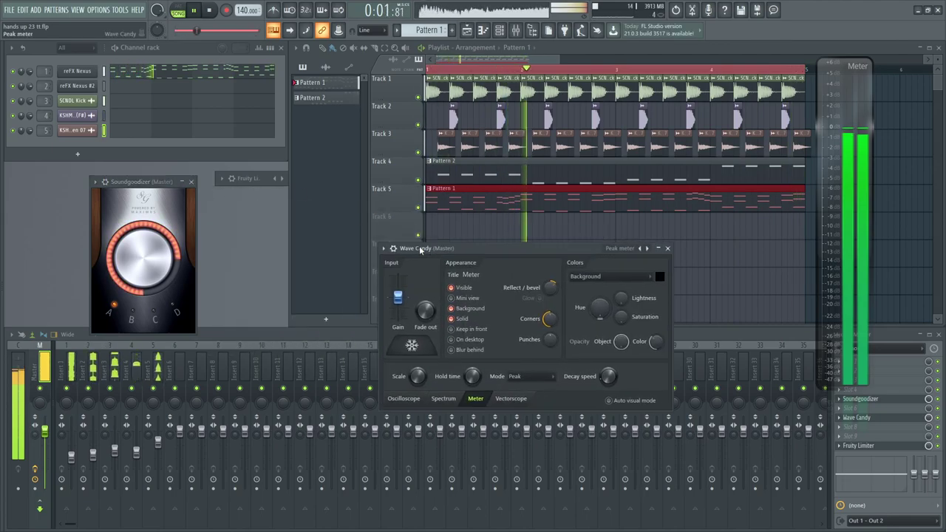
double_click(244, 179)
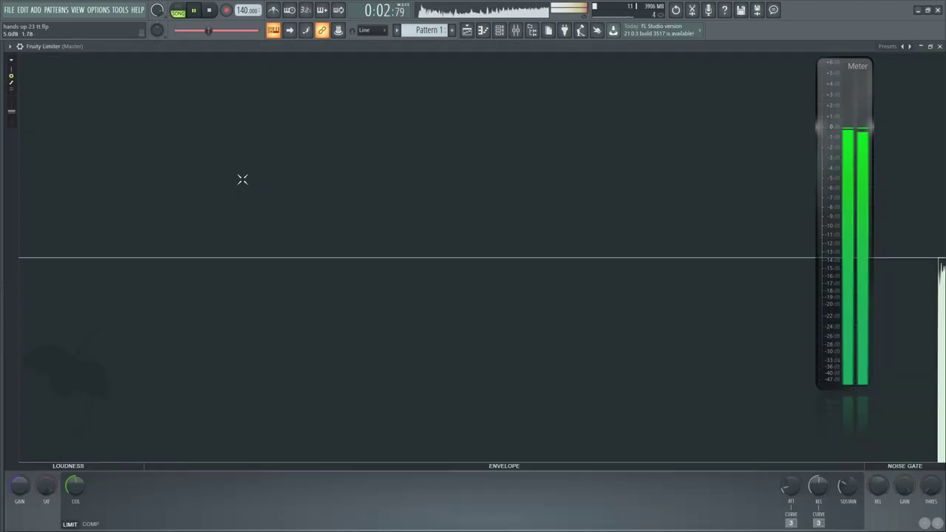
click(930, 46)
drag(208, 176, 400, 224)
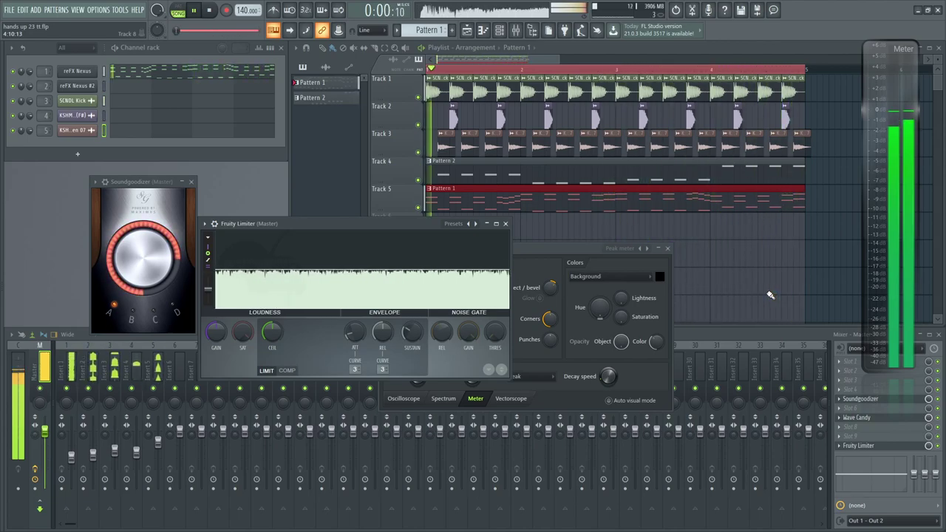
- Extend the last SCNDL Kick clip on Track 1 well past the end of the four-bar arrangement
click(794, 76)
drag(804, 94, 935, 99)
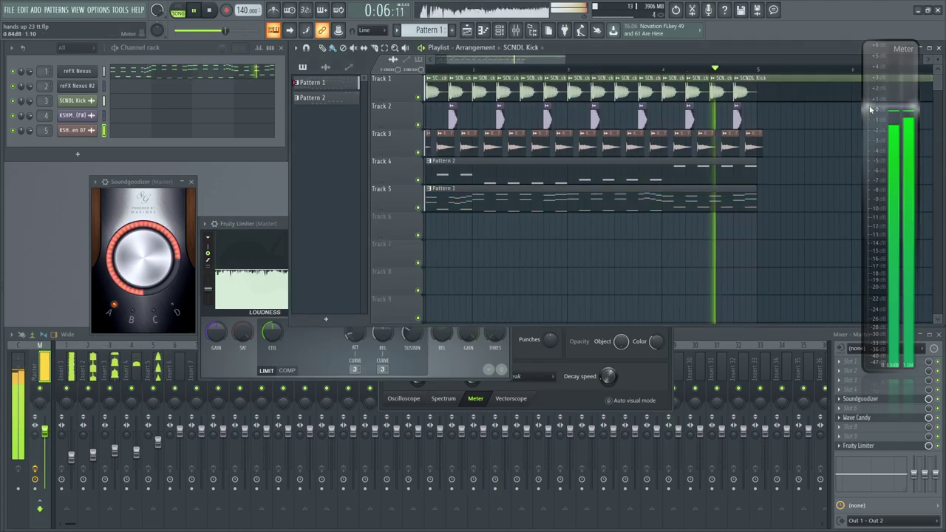